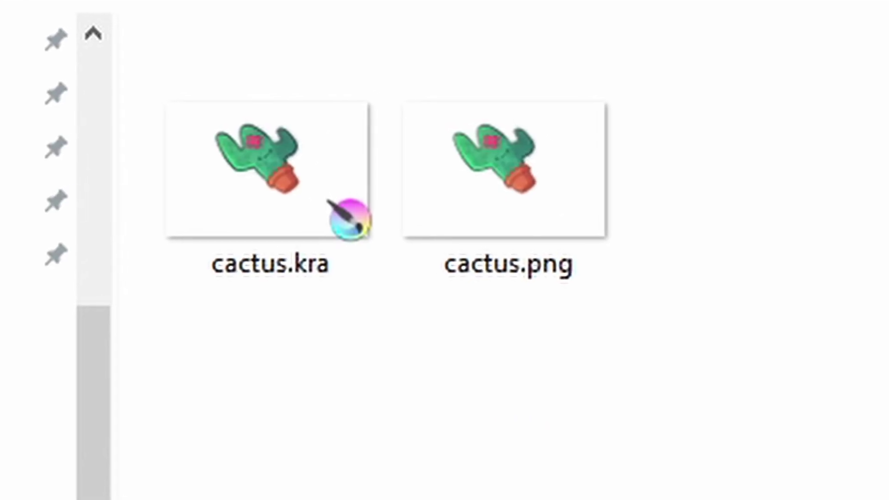
Step: Open the right-click menu for cactus.png in the Highly Essential Cactus folder
{"action": "right_click", "coordinate": [492, 187]}
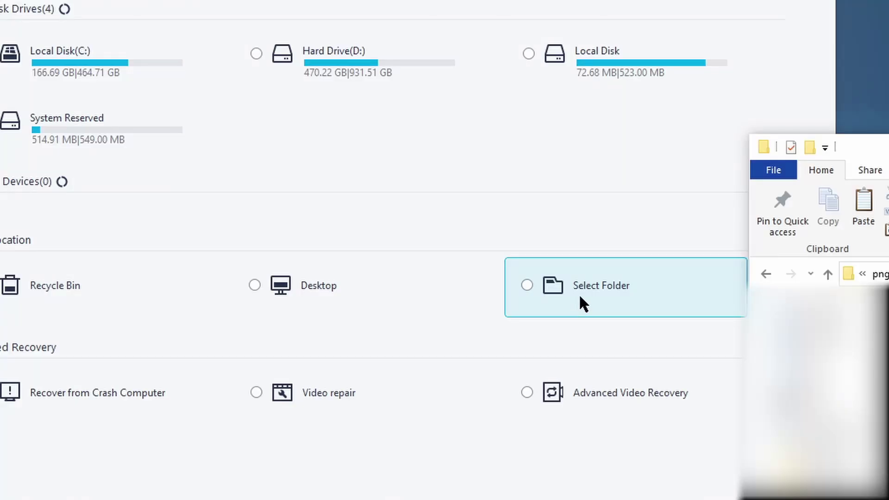
Step: Choose Select Folder and recover the previewed cactus image, doing this twice
{"action": "left_click", "coordinate": [581, 301]}
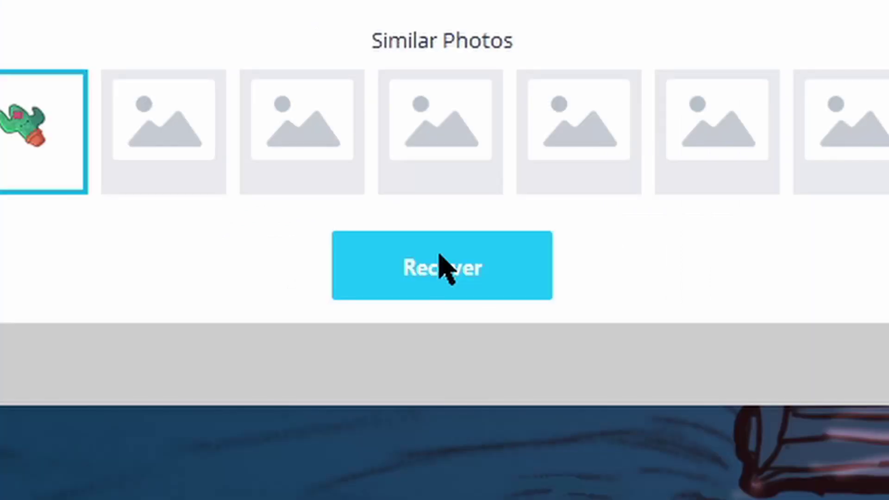
{"action": "left_click", "coordinate": [389, 461]}
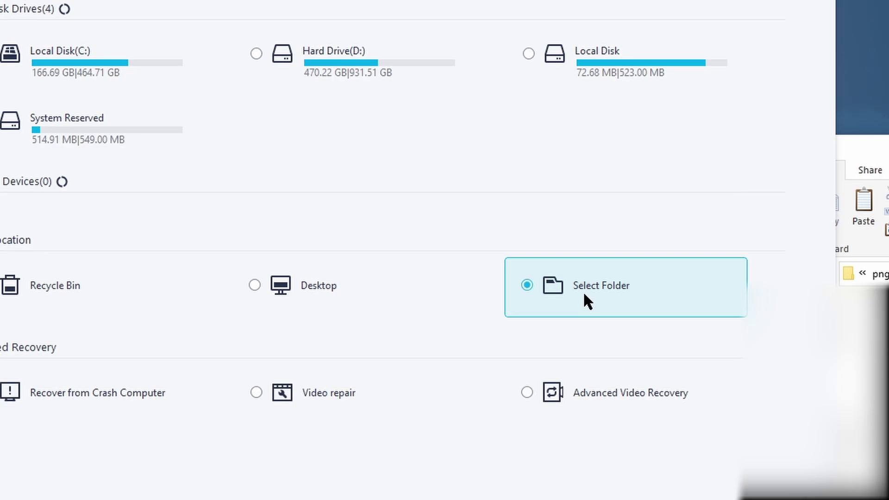
{"action": "left_click", "coordinate": [579, 303]}
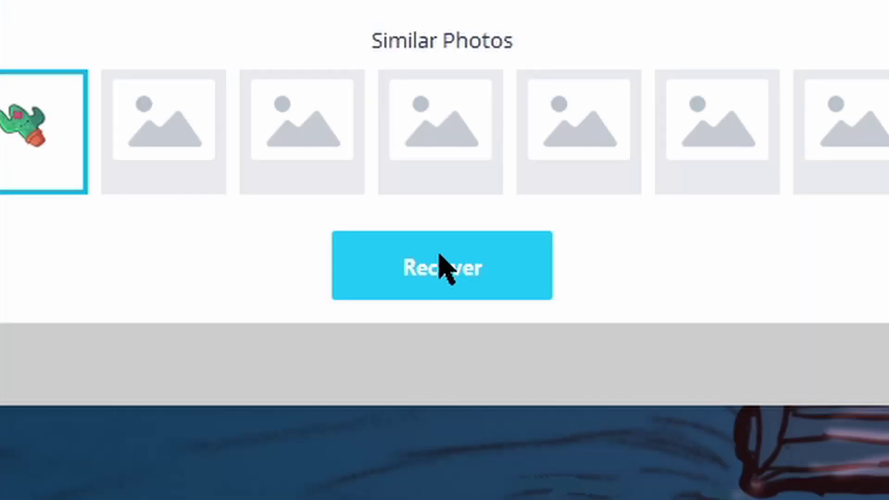
{"action": "left_click", "coordinate": [386, 458]}
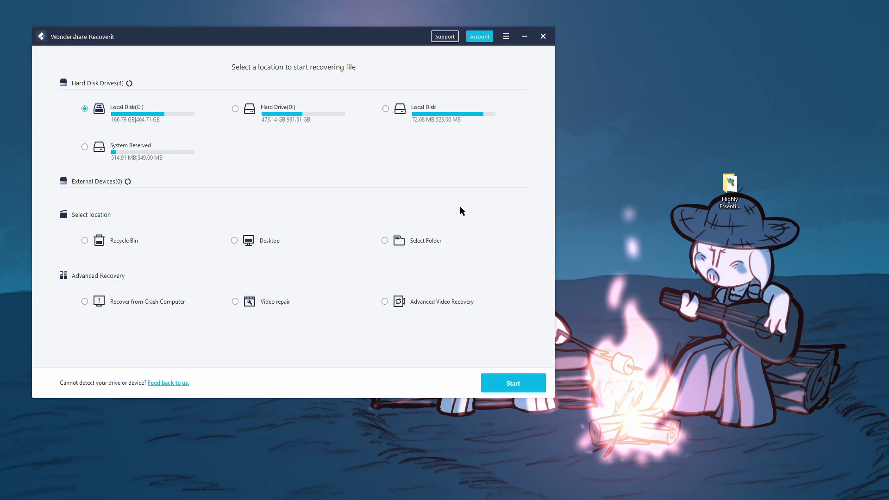
Step: Start a scan of a folder under D:[Hard Drive] > YouTube from the Select Folder tree
{"action": "left_click", "coordinate": [443, 241]}
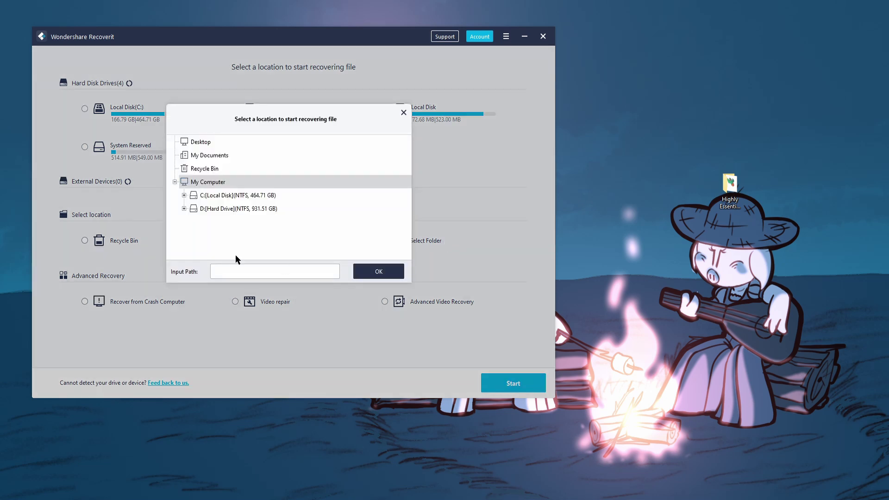
{"action": "double_click", "coordinate": [222, 209]}
{"action": "scroll", "coordinate": [221, 231], "scroll_direction": "down", "scroll_amount": 2}
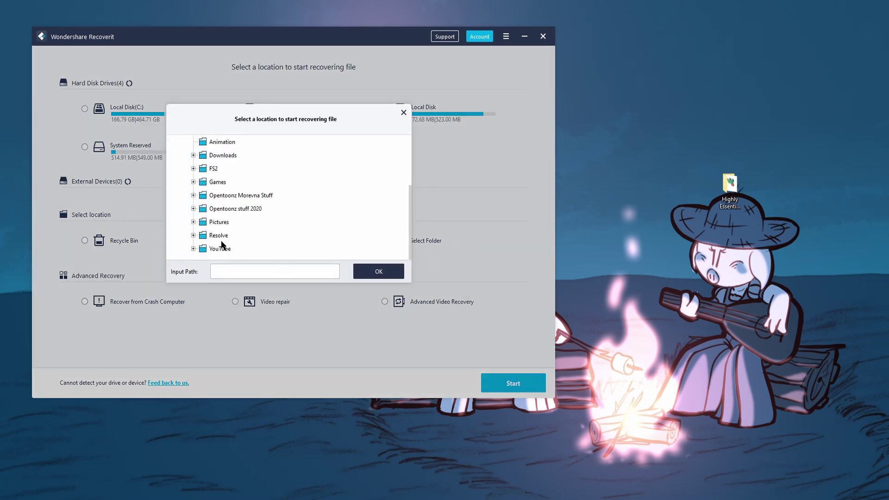
{"action": "left_click", "coordinate": [193, 249]}
{"action": "double_click", "coordinate": [204, 169]}
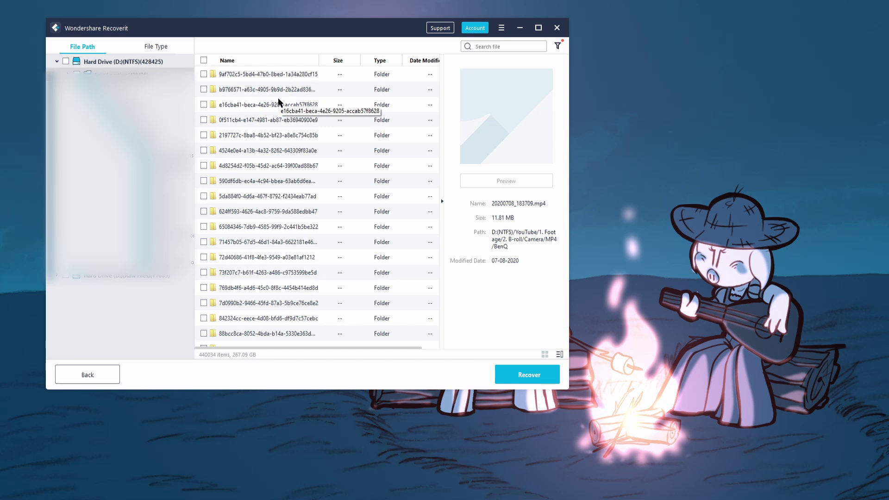
Step: Browse the results to the D:(RAW)/png files, showing the green apple drawing 00000103.png
{"action": "scroll", "coordinate": [278, 98], "scroll_direction": "down", "scroll_amount": 3}
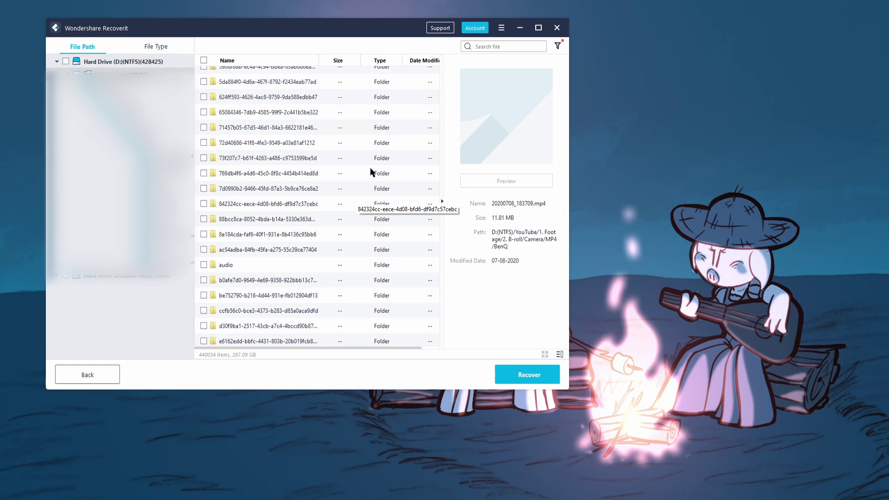
{"action": "scroll", "coordinate": [394, 165], "scroll_direction": "down", "scroll_amount": 8}
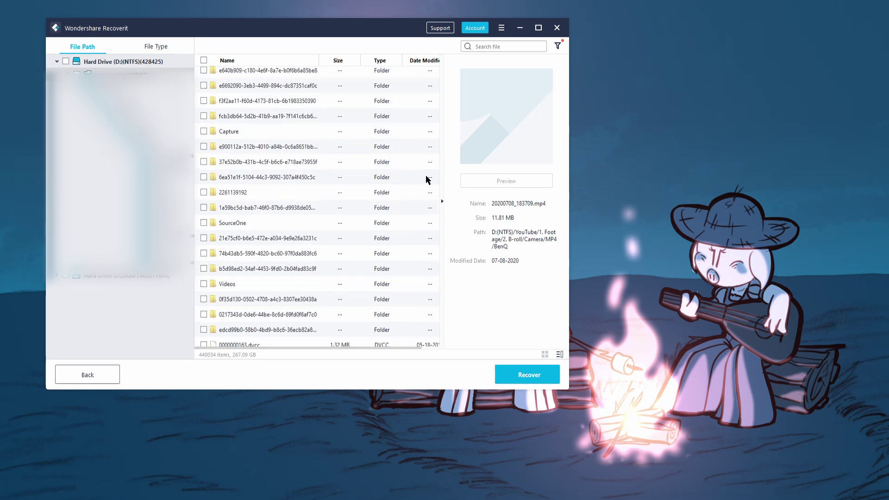
{"action": "scroll", "coordinate": [427, 179], "scroll_direction": "down", "scroll_amount": 4}
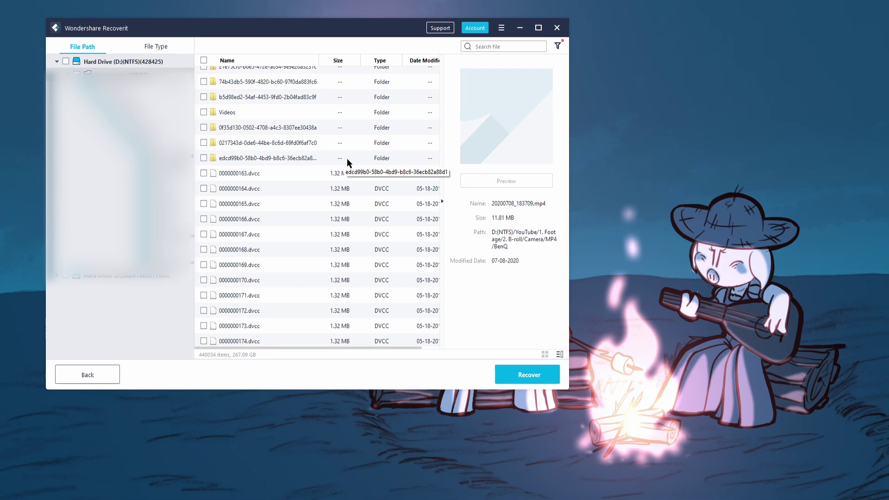
{"action": "scroll", "coordinate": [349, 161], "scroll_direction": "up", "scroll_amount": 3}
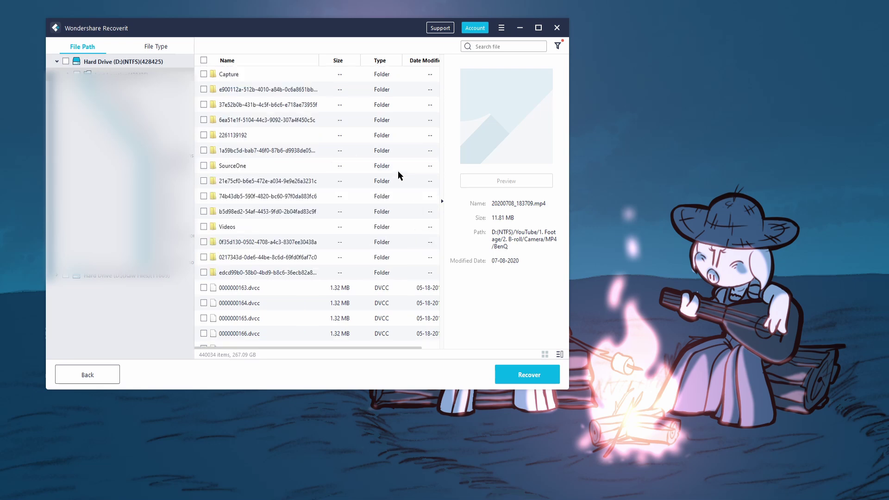
{"action": "scroll", "coordinate": [370, 252], "scroll_direction": "up", "scroll_amount": 5}
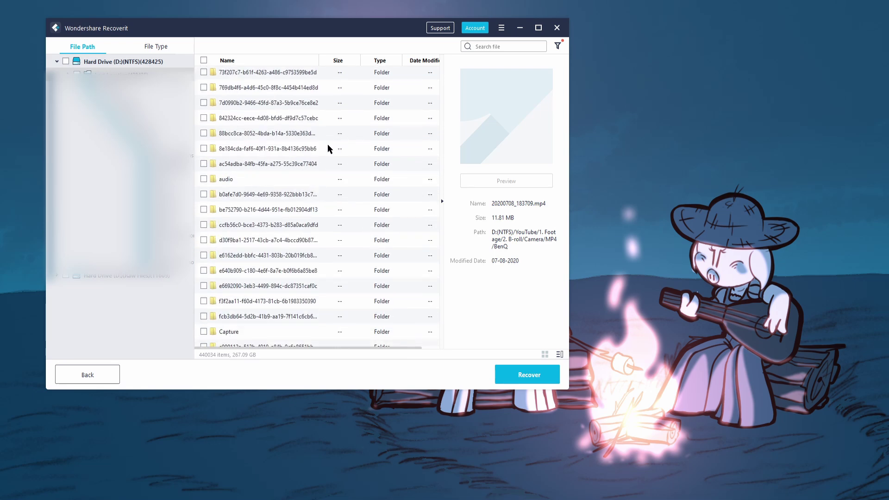
{"action": "scroll", "coordinate": [328, 148], "scroll_direction": "down", "scroll_amount": 10}
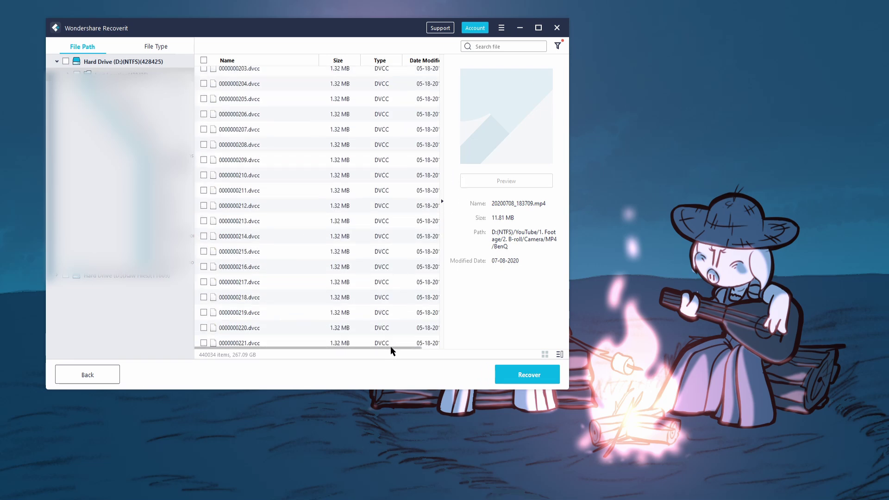
{"action": "left_click_drag", "start_coordinate": [392, 349], "coordinate": [442, 348]}
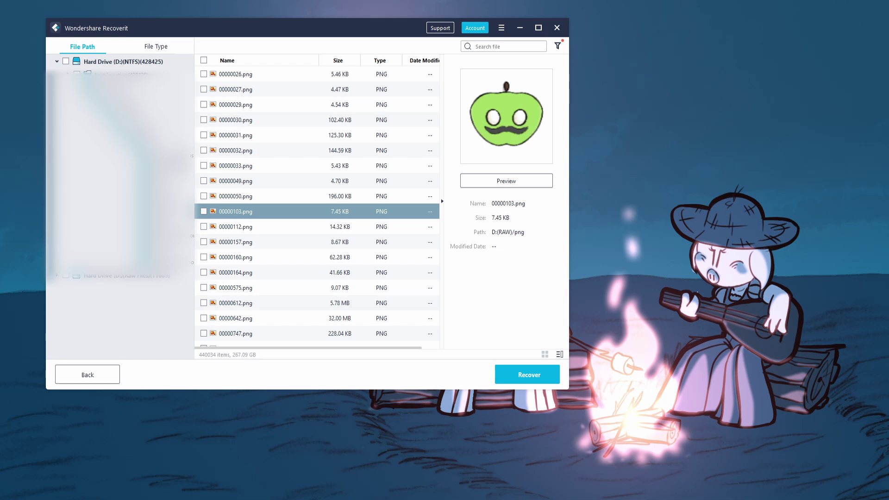
Step: Preview 00000103.png, start recovering it, then cancel the save-path dialog
{"action": "double_click", "coordinate": [305, 211]}
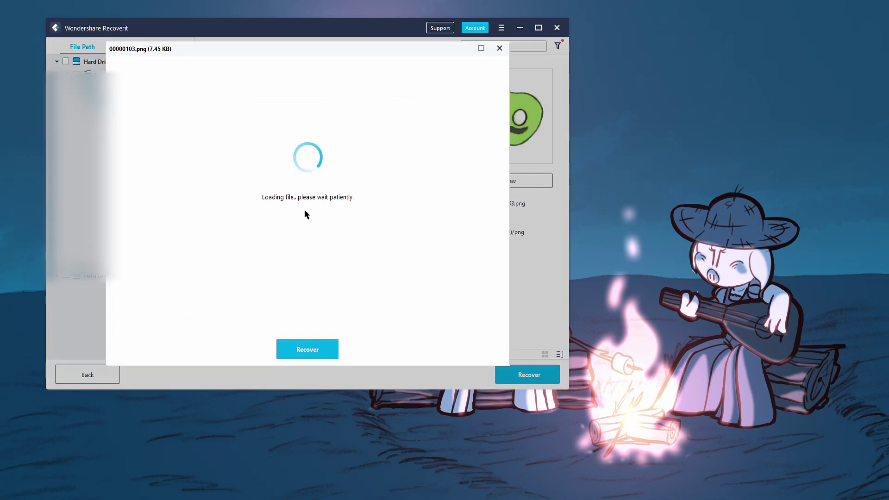
{"action": "left_click", "coordinate": [332, 348]}
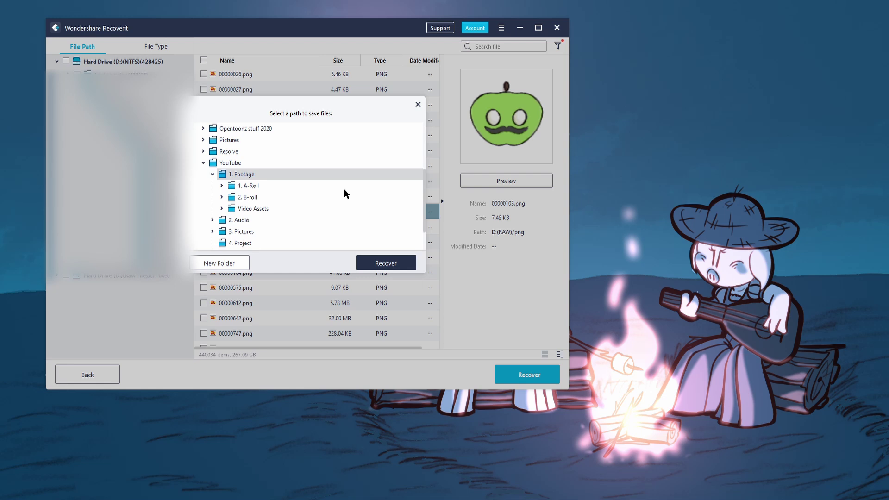
{"action": "left_click", "coordinate": [418, 104]}
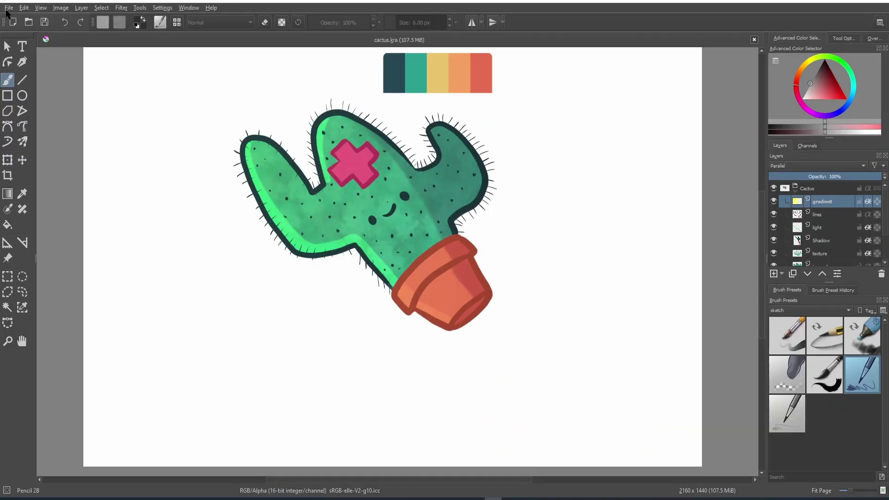
Step: Export the Krita drawing as cactus.png into the Highly Essential Cactus folder
{"action": "left_click", "coordinate": [8, 9]}
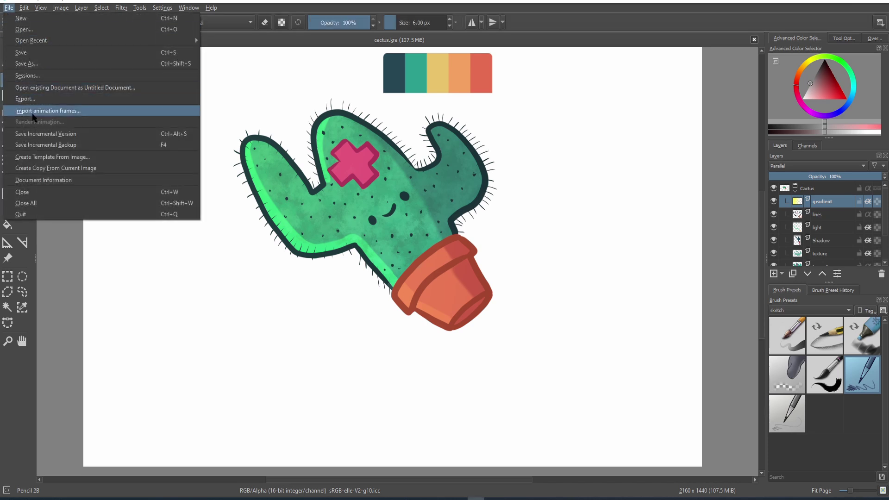
{"action": "left_click", "coordinate": [27, 99]}
{"action": "double_click", "coordinate": [168, 93]}
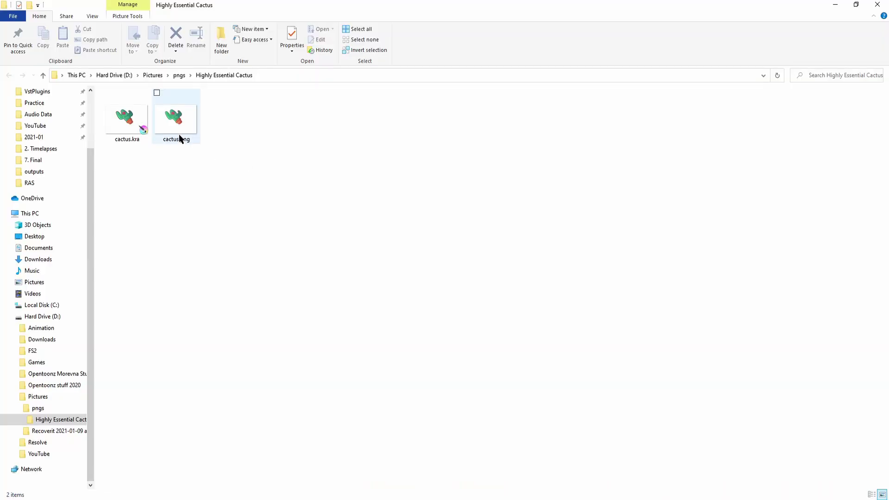
Step: Delete cactus.png and empty the Recycle Bin so the file is permanently gone
{"action": "right_click", "coordinate": [171, 122]}
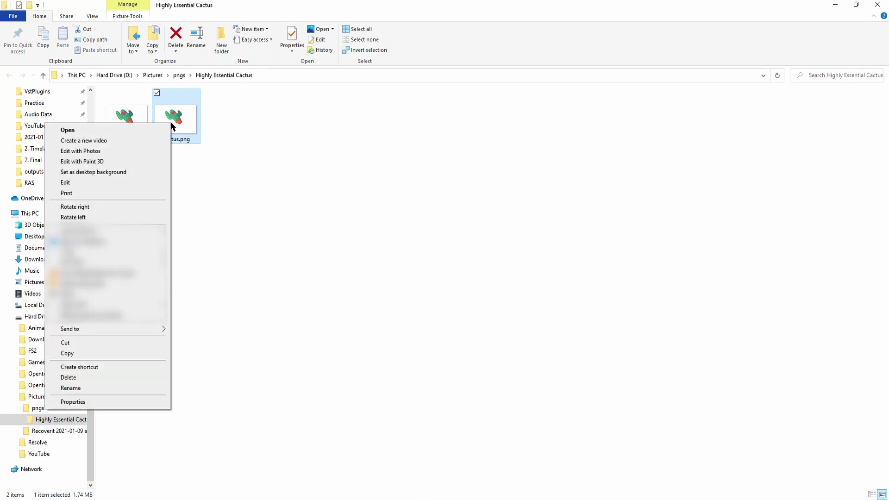
{"action": "left_click", "coordinate": [100, 378]}
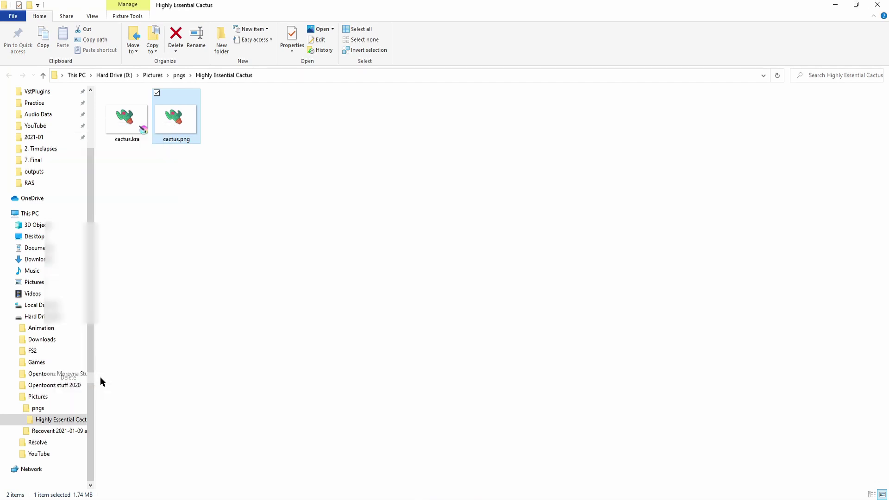
{"action": "left_click", "coordinate": [835, 5]}
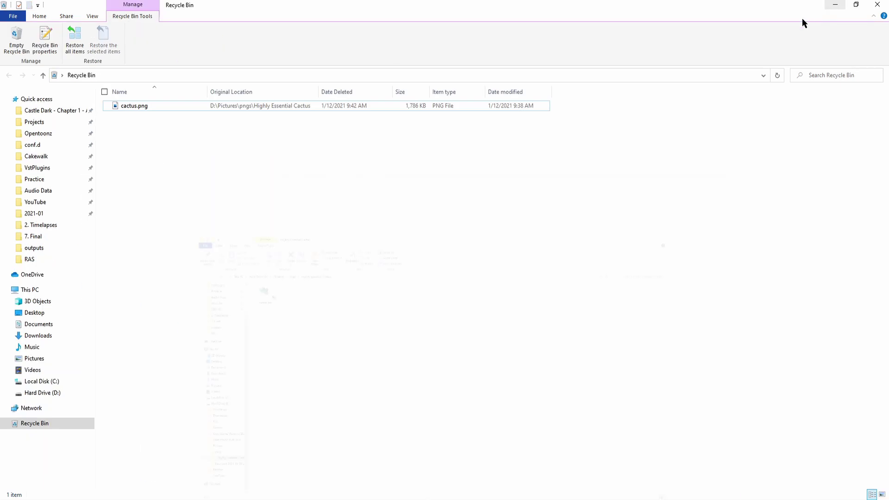
{"action": "left_click", "coordinate": [16, 42]}
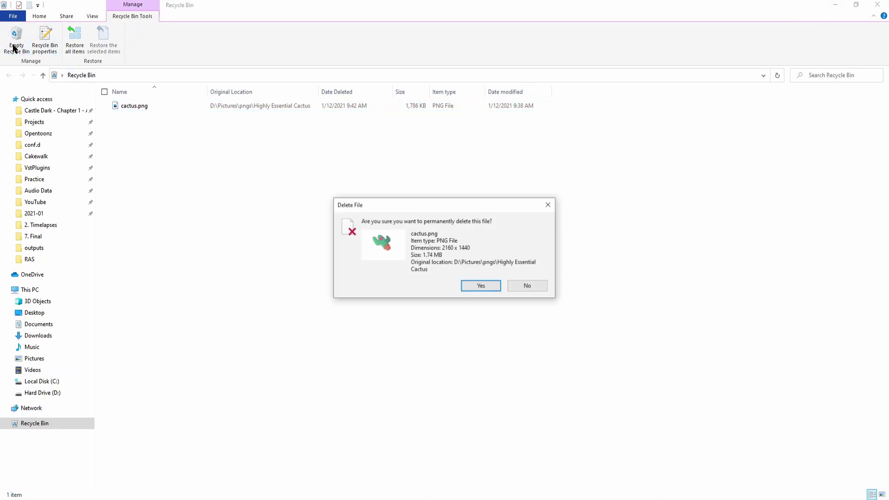
{"action": "left_click", "coordinate": [486, 287]}
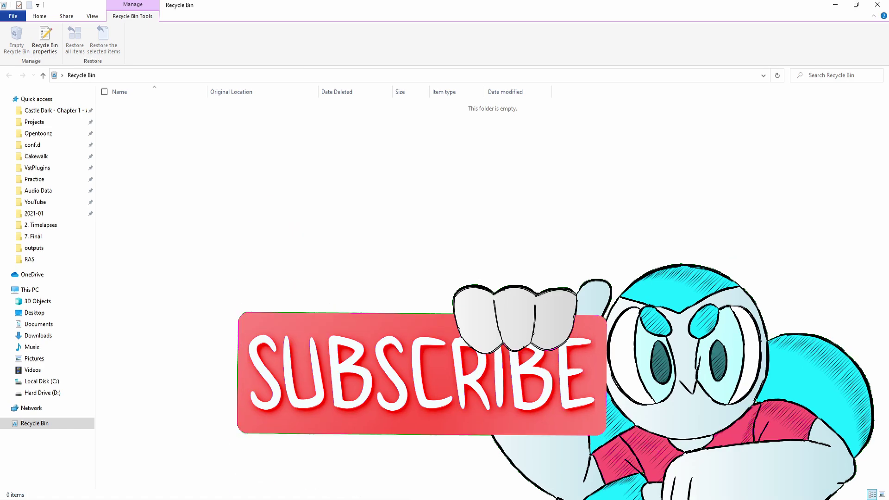
{"action": "left_click", "coordinate": [838, 4]}
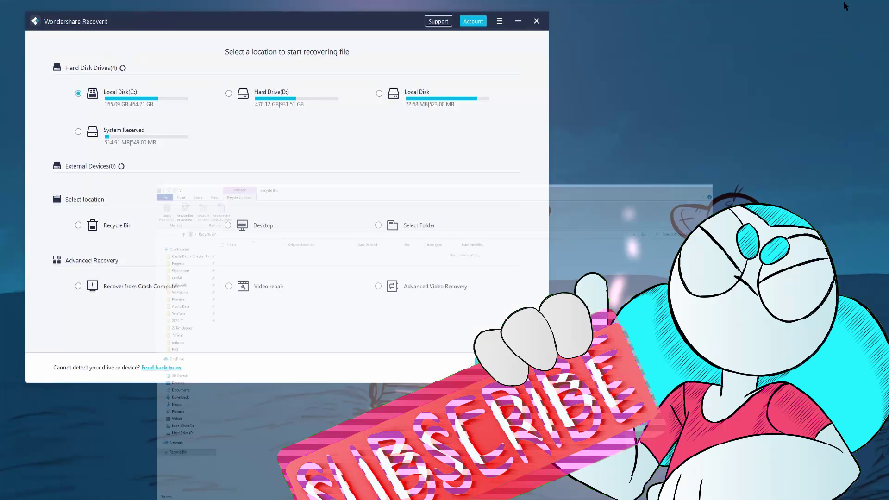
Step: Choose D:\Pictures\pngs\Highly Essential Cactus as the scan folder and confirm it
{"action": "left_click", "coordinate": [412, 224]}
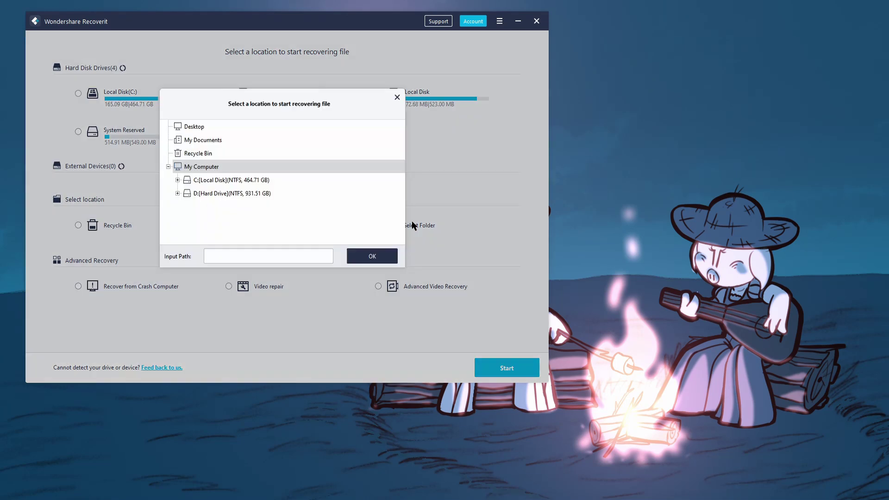
{"action": "left_click", "coordinate": [177, 193]}
{"action": "scroll", "coordinate": [177, 194], "scroll_direction": "down", "scroll_amount": 2}
{"action": "left_click", "coordinate": [189, 207]}
{"action": "scroll", "coordinate": [194, 204], "scroll_direction": "down", "scroll_amount": 1}
{"action": "left_click", "coordinate": [197, 194]}
{"action": "scroll", "coordinate": [199, 196], "scroll_direction": "down", "scroll_amount": 1}
{"action": "left_click", "coordinate": [244, 195]}
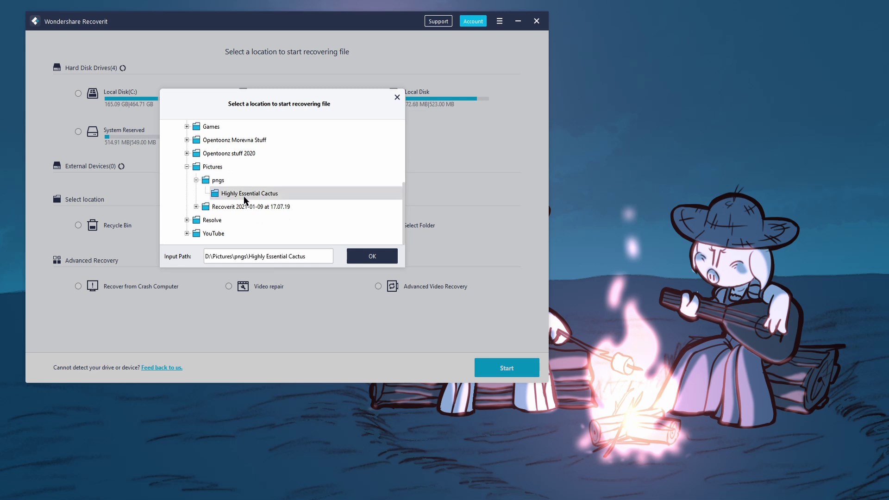
{"action": "left_click", "coordinate": [376, 258]}
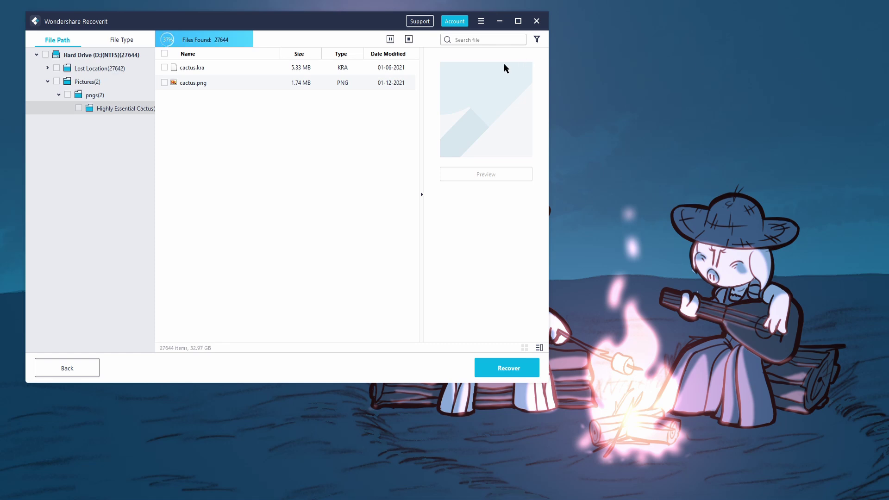
Step: Select cactus.png in the results and open its full-size preview
{"action": "left_click", "coordinate": [364, 86]}
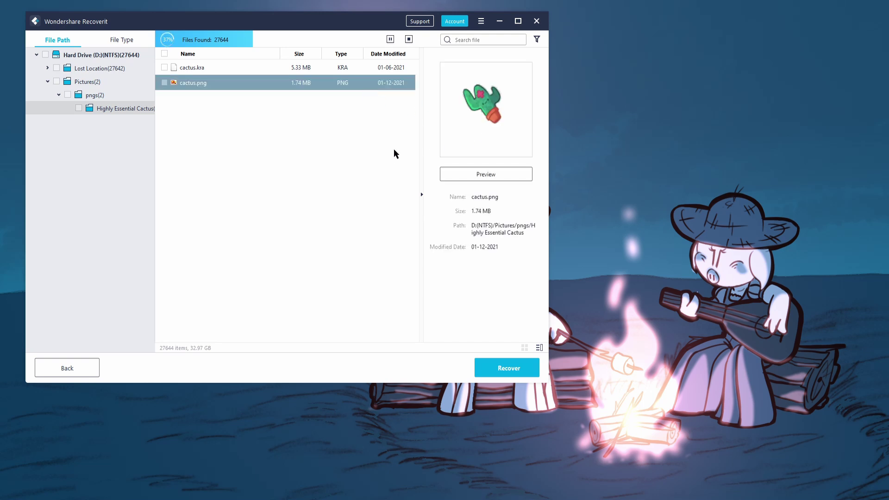
{"action": "left_click", "coordinate": [458, 175]}
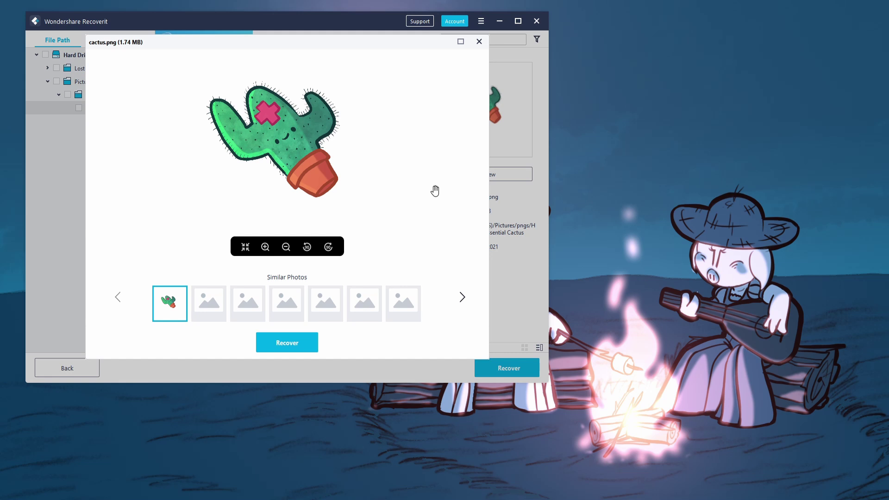
Step: Pause the scan, recover cactus.png from its preview, and expand drive D as the save location
{"action": "left_click", "coordinate": [286, 342]}
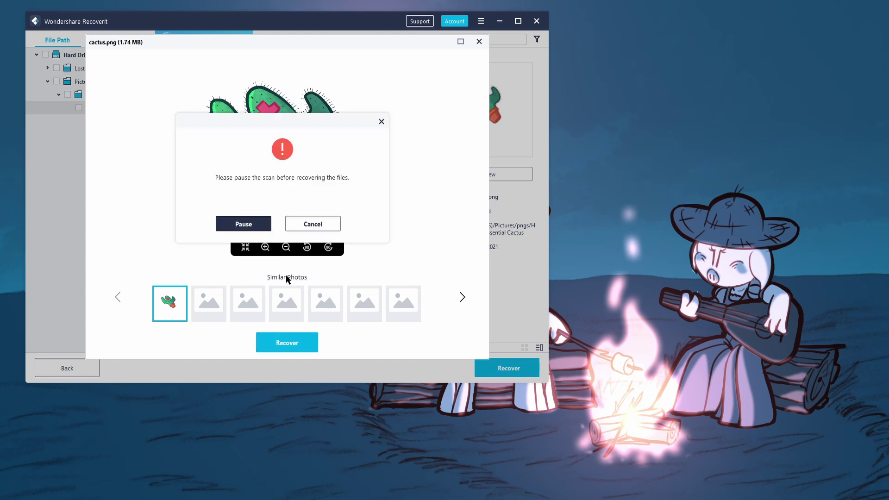
{"action": "left_click", "coordinate": [313, 224]}
{"action": "left_click", "coordinate": [390, 39]}
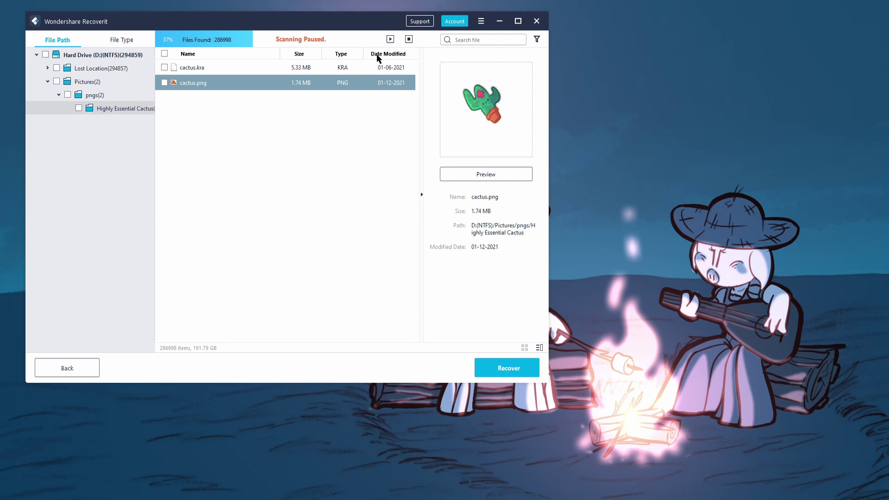
{"action": "double_click", "coordinate": [221, 83]}
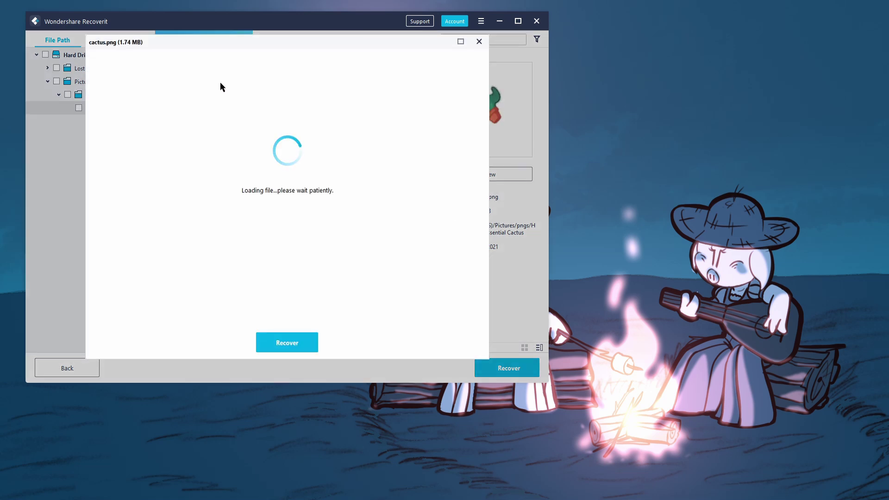
{"action": "left_click", "coordinate": [287, 341]}
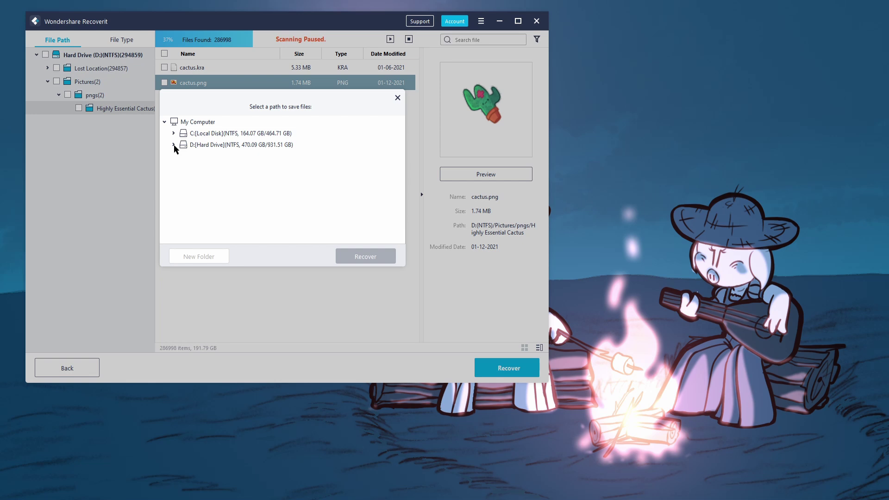
{"action": "left_click", "coordinate": [173, 144]}
{"action": "scroll", "coordinate": [221, 174], "scroll_direction": "down", "scroll_amount": 1}
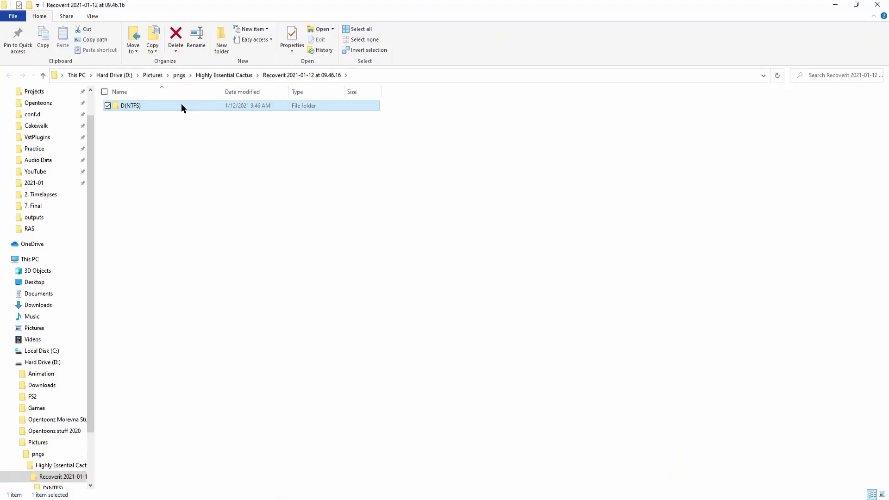
Step: Browse D(NTFS) > Pictures > pngs > Highly Essential Cactus in the recovered output to find cactus.png
{"action": "double_click", "coordinate": [181, 105]}
{"action": "double_click", "coordinate": [181, 106]}
{"action": "double_click", "coordinate": [181, 106]}
{"action": "double_click", "coordinate": [181, 105]}
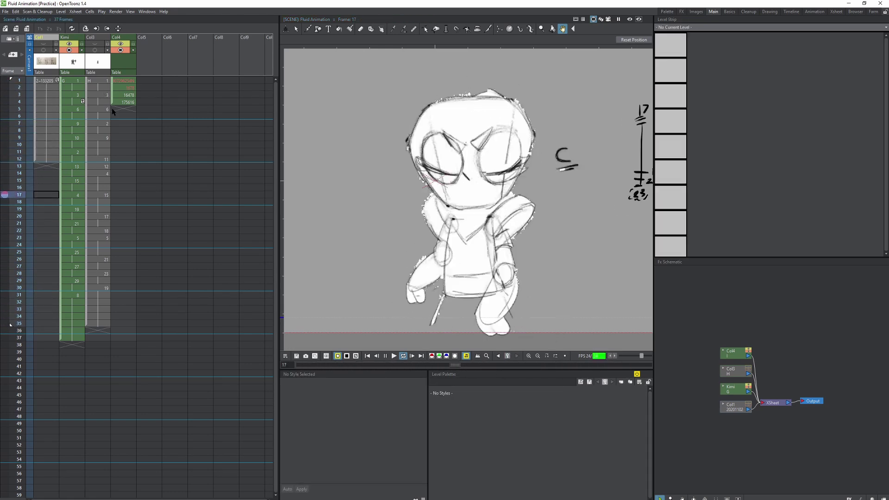
Step: Hide the Kimi column and toggle Col3's visibility while playing the scene
{"action": "left_click", "coordinate": [69, 50]}
{"action": "left_click", "coordinate": [95, 50]}
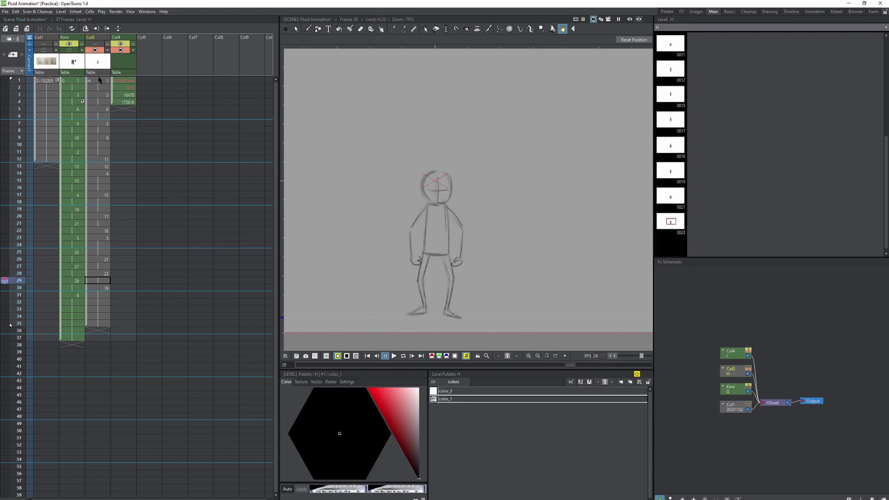
{"action": "key", "text": "p"}
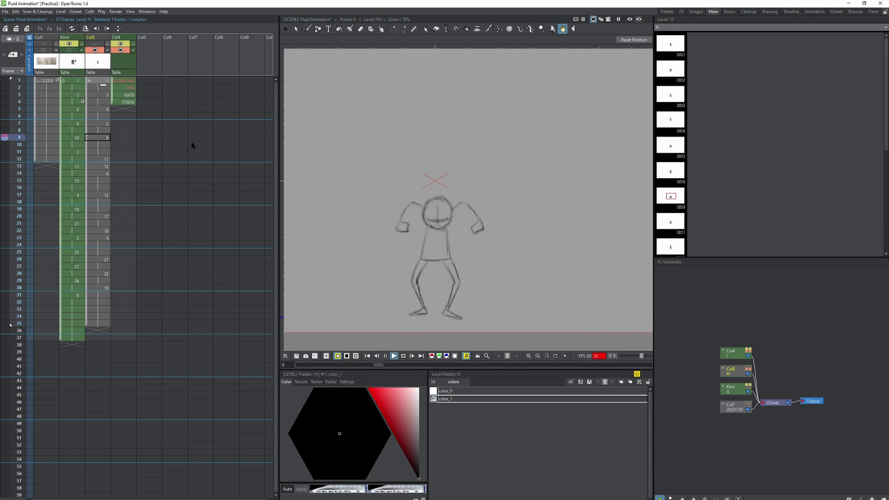
{"action": "left_click", "coordinate": [95, 51]}
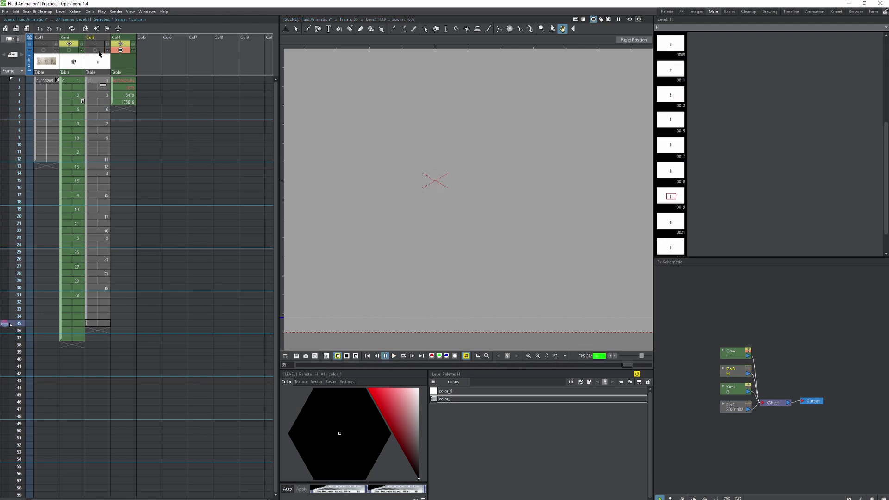
{"action": "left_click", "coordinate": [95, 50]}
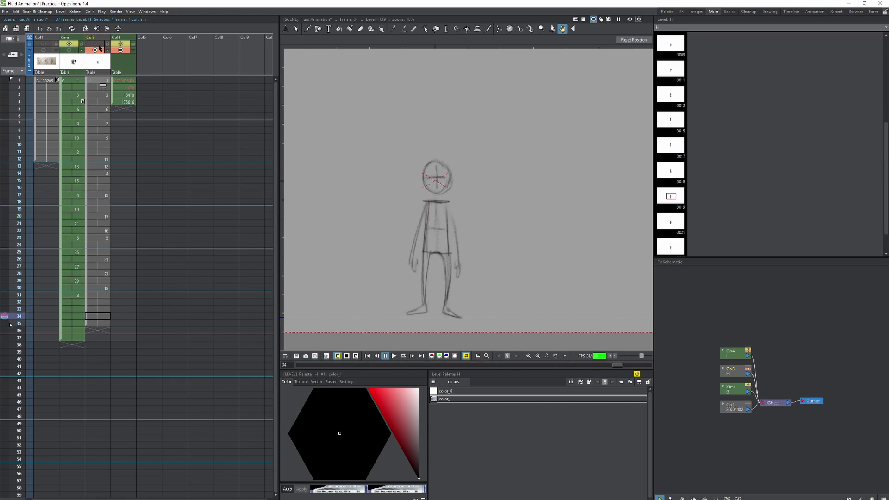
{"action": "left_click", "coordinate": [98, 50]}
Step: Step through level I's frames in Col4, then return to Col4 frame 1
{"action": "left_click", "coordinate": [122, 50]}
{"action": "left_click", "coordinate": [132, 83]}
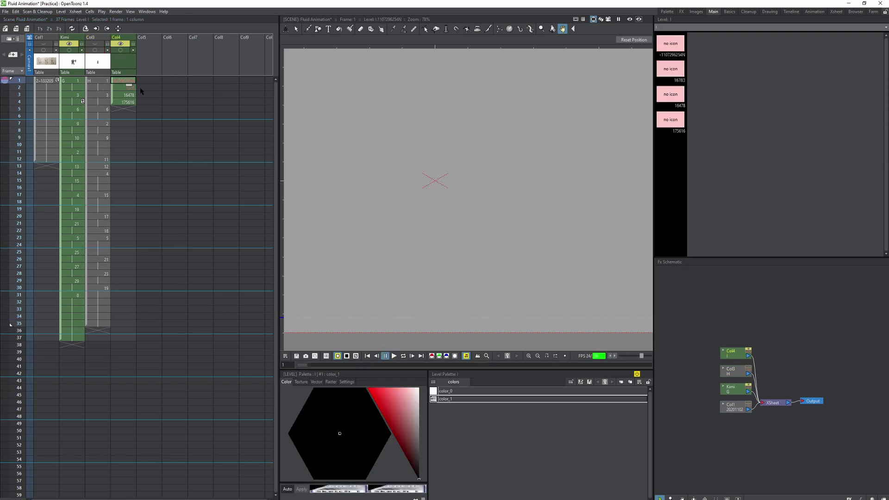
{"action": "key", "text": "Down"}
{"action": "key", "text": "Down"}
{"action": "key", "text": "Down"}
{"action": "key", "text": "Up"}
{"action": "key", "text": "Up"}
{"action": "key", "text": "Up"}
{"action": "left_click", "coordinate": [131, 94]}
{"action": "left_click", "coordinate": [127, 102]}
{"action": "scroll", "coordinate": [418, 153], "scroll_direction": "down", "scroll_amount": 1}
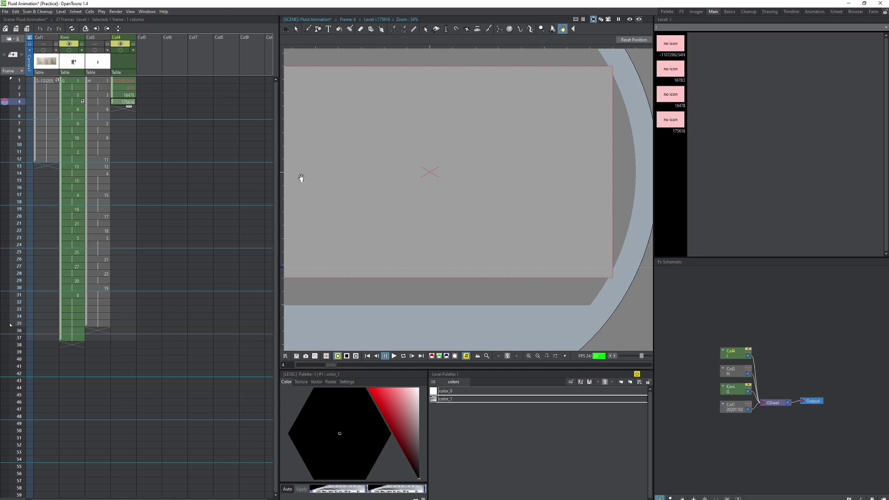
{"action": "left_click", "coordinate": [96, 51]}
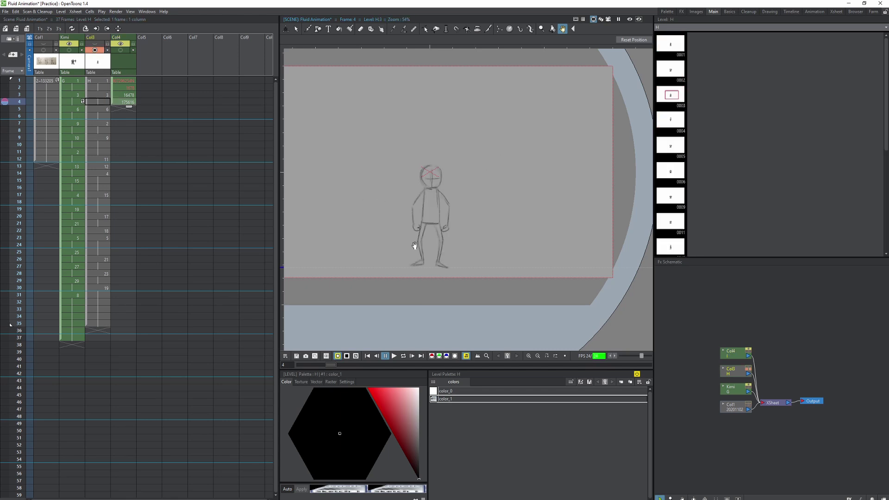
{"action": "left_click", "coordinate": [129, 81]}
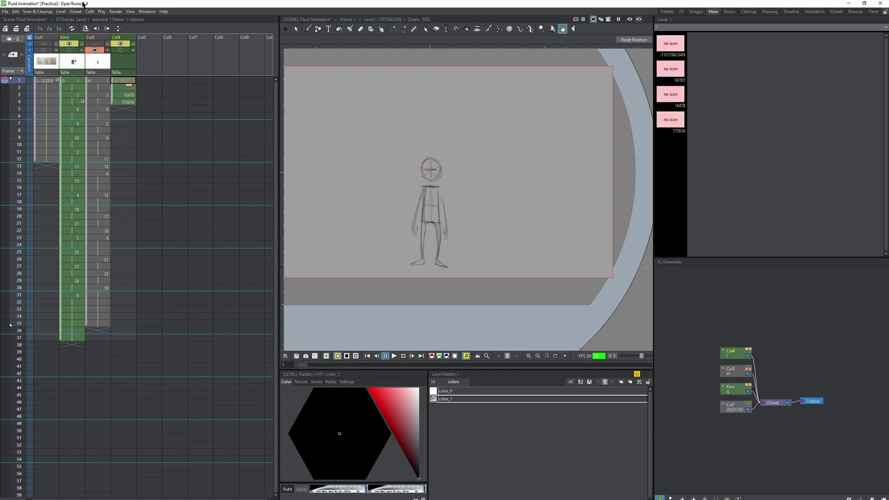
Step: With Level > Load Level, select I.tlv in the Practice project's drawings folder
{"action": "left_click", "coordinate": [61, 11]}
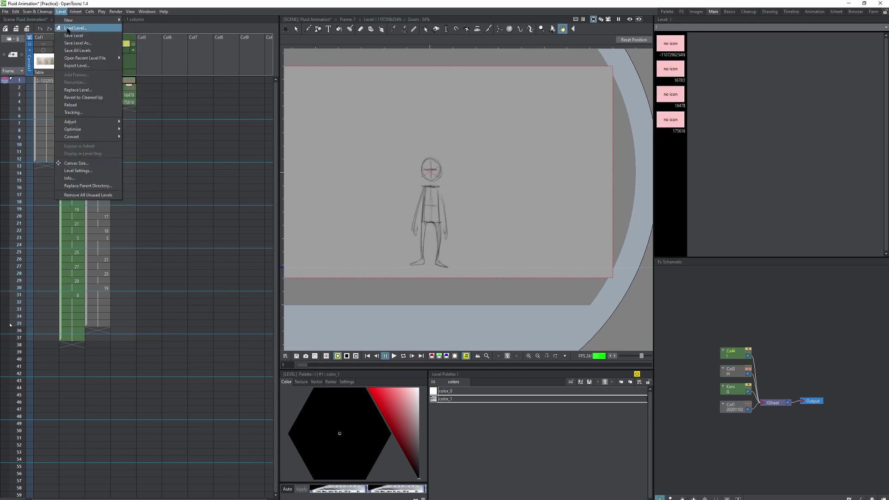
{"action": "left_click", "coordinate": [69, 29]}
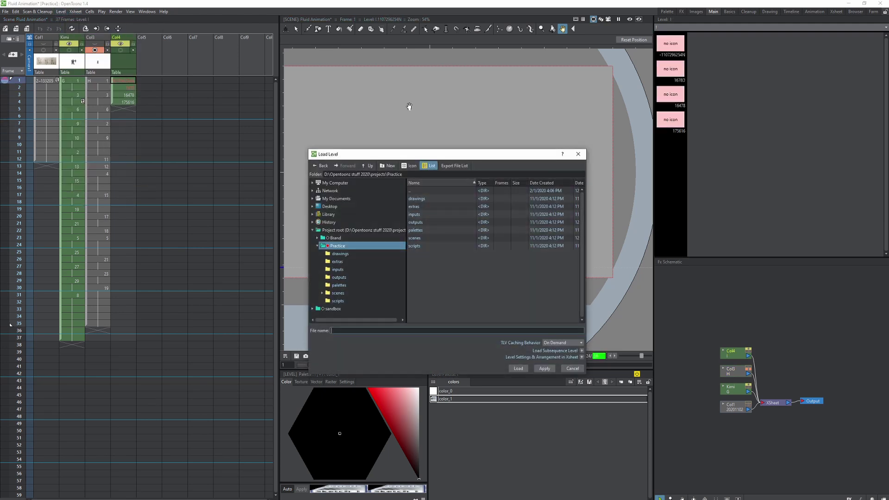
{"action": "double_click", "coordinate": [416, 199]}
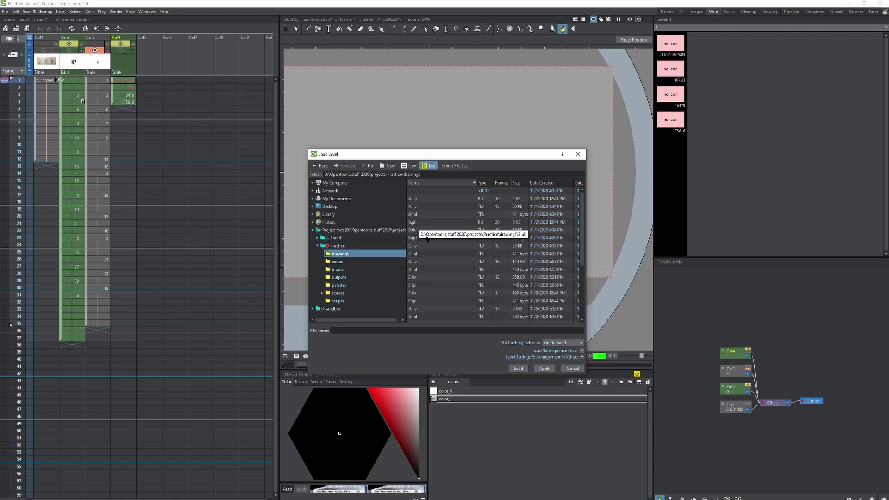
{"action": "scroll", "coordinate": [422, 278], "scroll_direction": "down", "scroll_amount": 4}
{"action": "left_click", "coordinate": [423, 305]}
{"action": "left_click", "coordinate": [422, 257]}
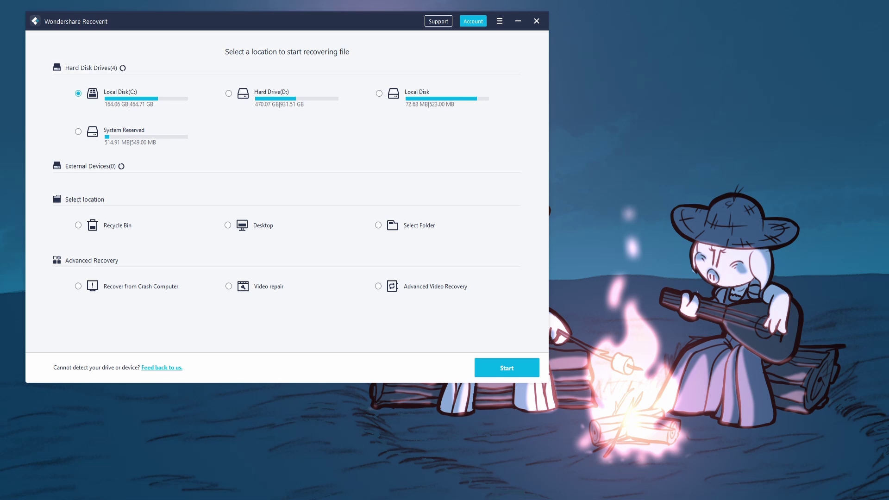
Step: Pick D:\Opentoonz stuff 2020 as the scan folder and start scanning
{"action": "left_click", "coordinate": [386, 225]}
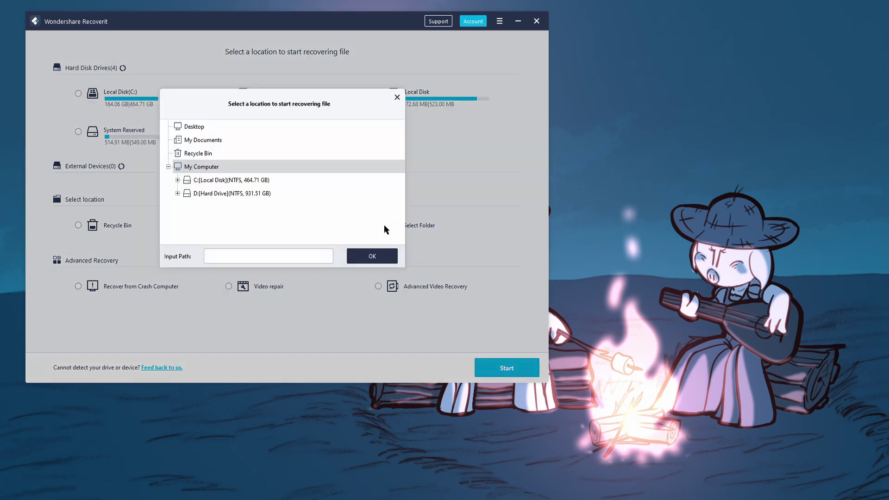
{"action": "left_click", "coordinate": [177, 193]}
{"action": "scroll", "coordinate": [181, 196], "scroll_direction": "down", "scroll_amount": 2}
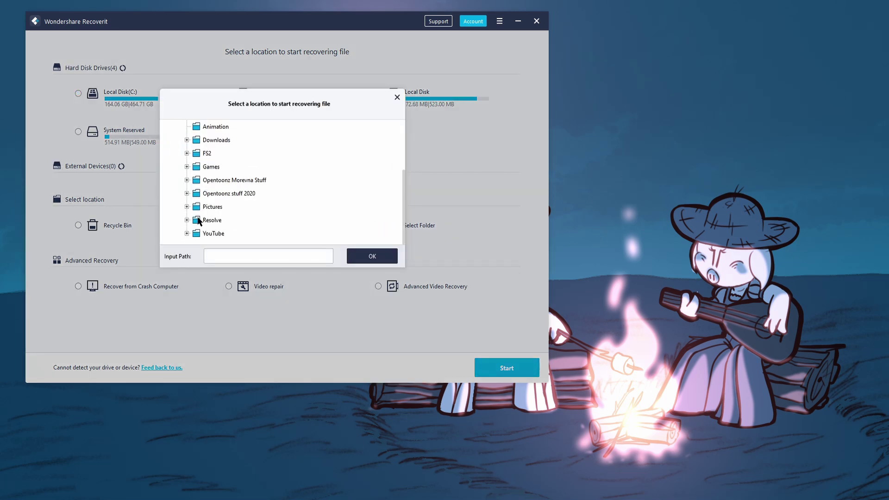
{"action": "left_click", "coordinate": [197, 197]}
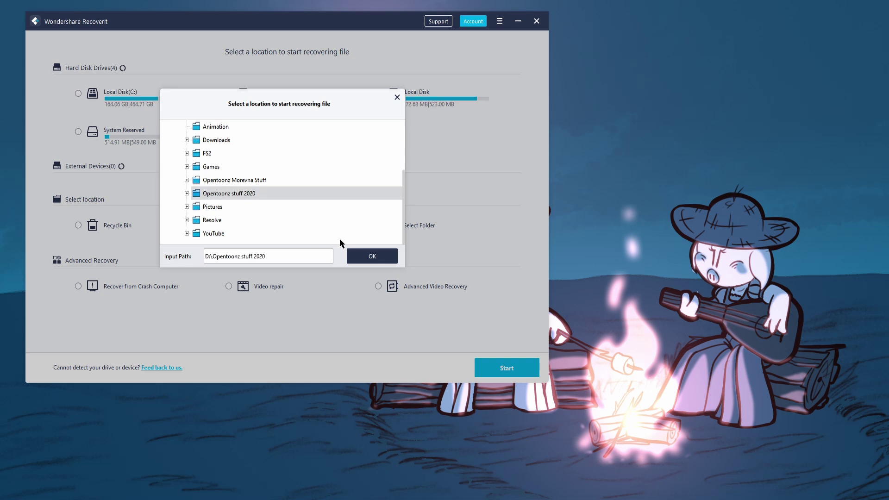
{"action": "left_click", "coordinate": [352, 256]}
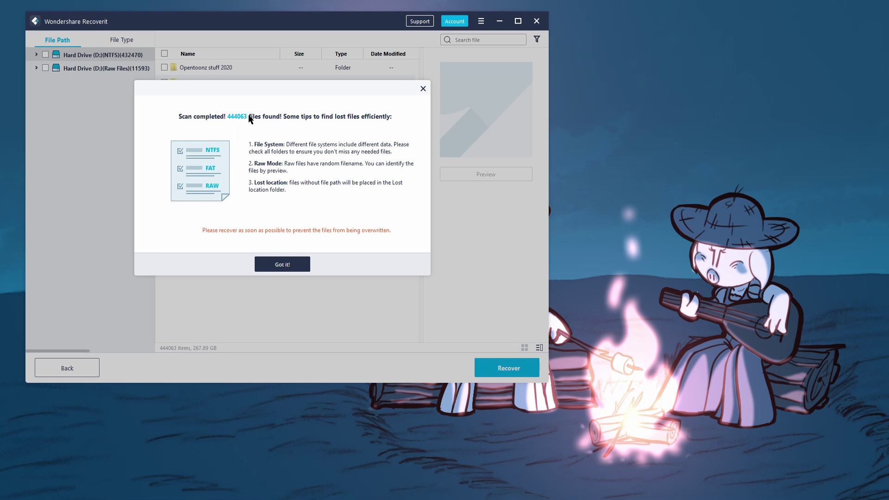
Step: Dismiss the tips, browse Lost Location, then select and expand Opentoonz stuff 2020 in the File Path tree
{"action": "left_click", "coordinate": [294, 266]}
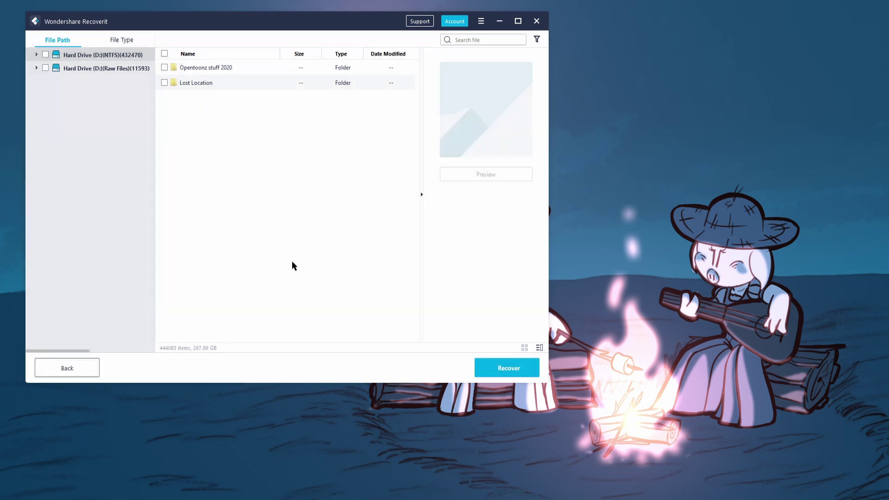
{"action": "double_click", "coordinate": [189, 85]}
{"action": "scroll", "coordinate": [239, 94], "scroll_direction": "down", "scroll_amount": 3}
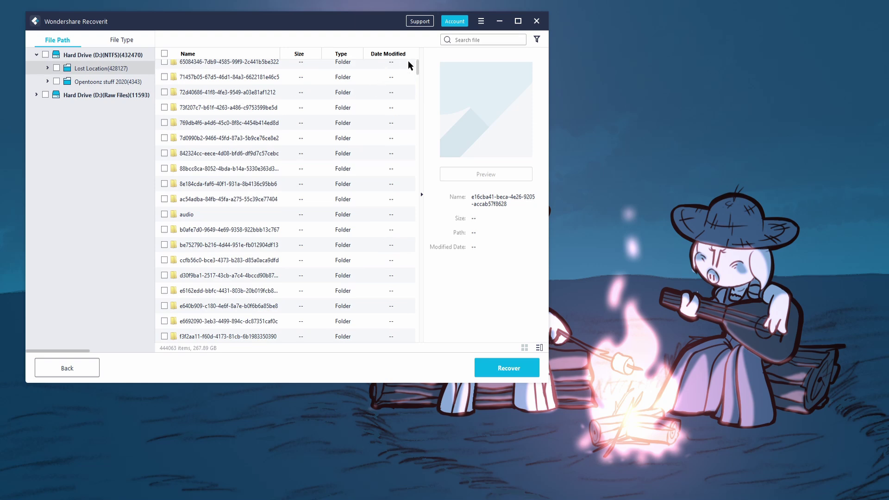
{"action": "scroll", "coordinate": [395, 96], "scroll_direction": "down", "scroll_amount": 5}
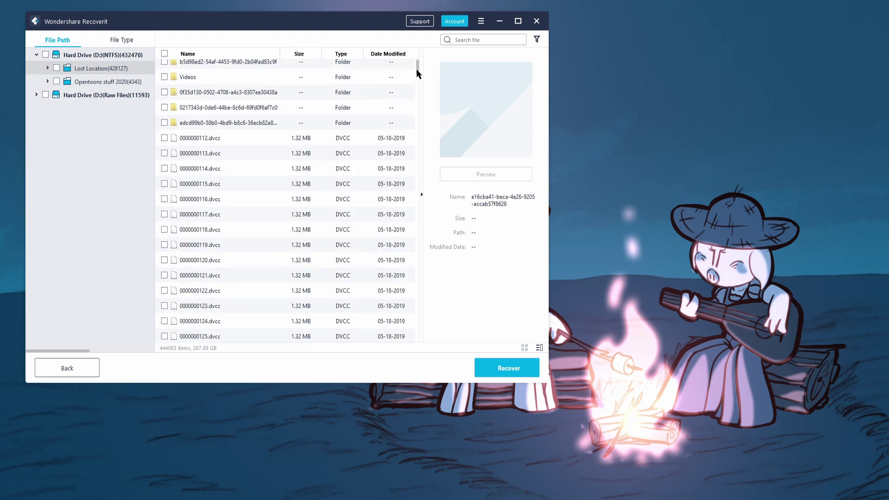
{"action": "left_click_drag", "start_coordinate": [416, 69], "coordinate": [399, 326]}
{"action": "left_click", "coordinate": [102, 83]}
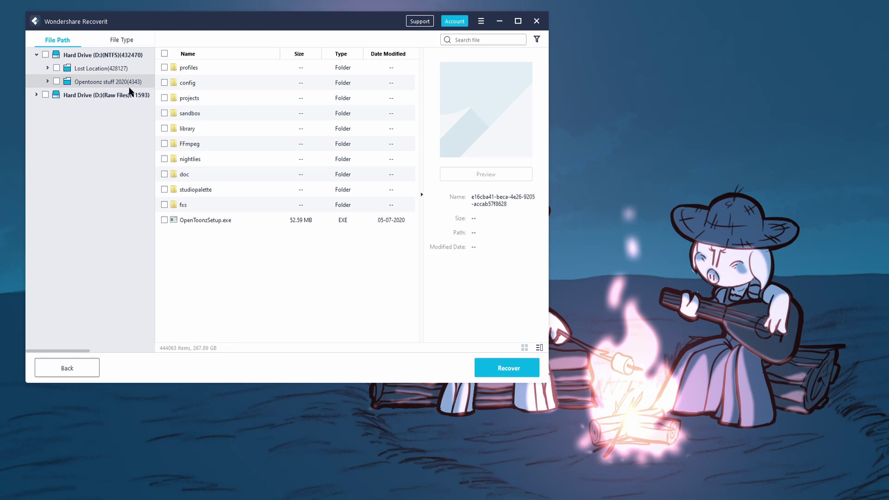
{"action": "left_click", "coordinate": [46, 82]}
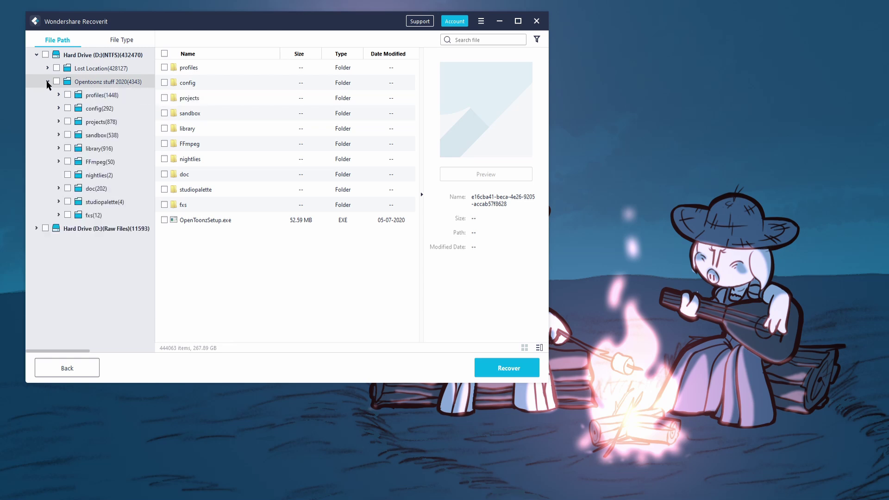
Step: Filter the scan results to 'Show deleted files' only
{"action": "left_click", "coordinate": [537, 39]}
{"action": "left_click", "coordinate": [520, 70]}
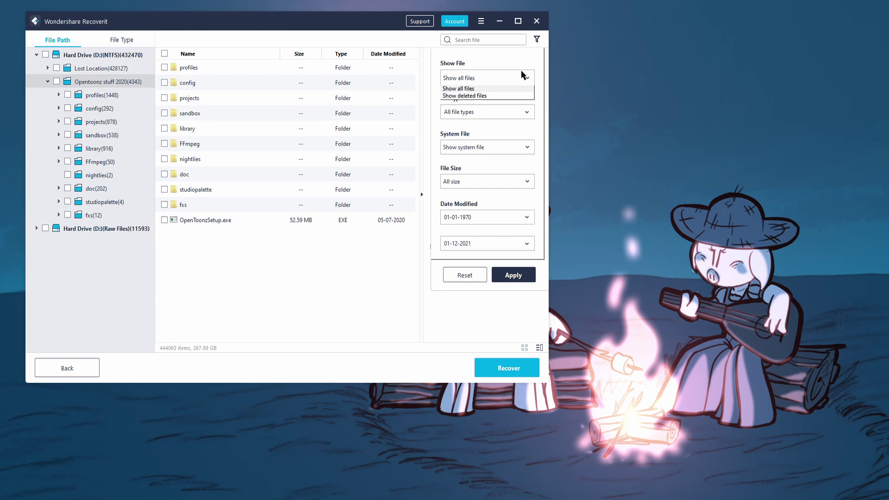
{"action": "left_click", "coordinate": [498, 92]}
{"action": "left_click", "coordinate": [507, 274]}
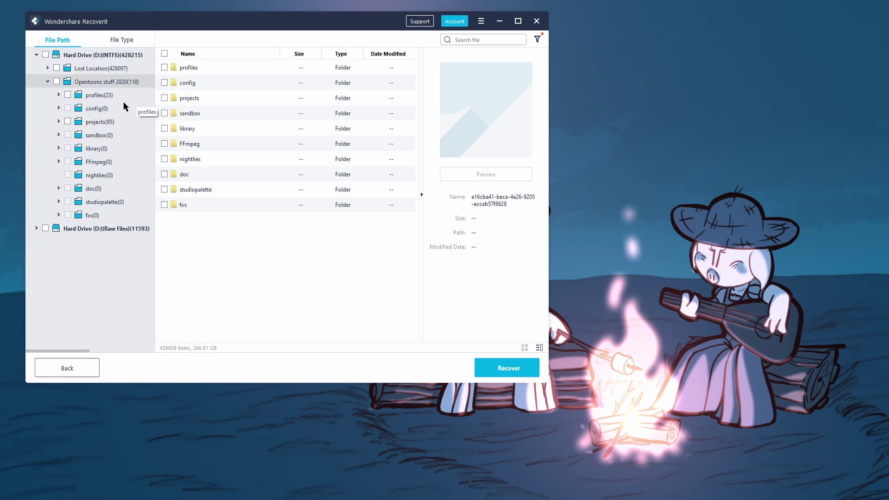
Step: Browse the projects, Brand, drawings and scenes folders, then return to projects
{"action": "left_click", "coordinate": [111, 124]}
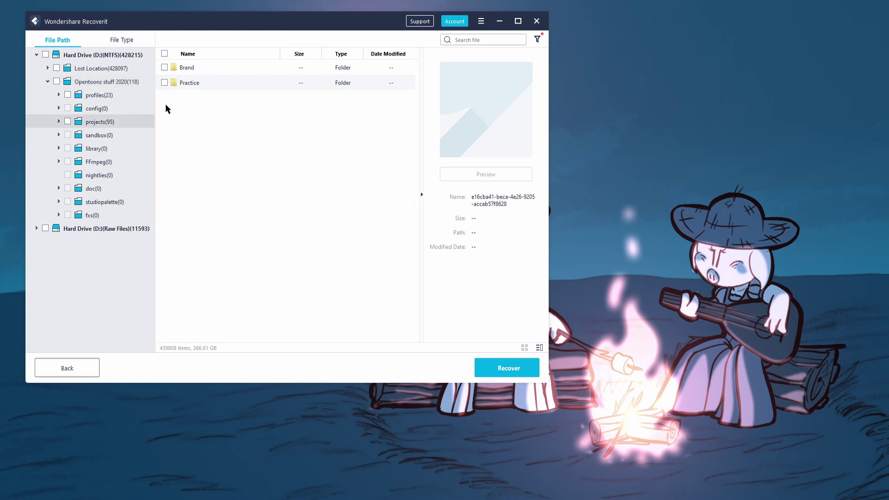
{"action": "left_click", "coordinate": [60, 122]}
{"action": "left_click", "coordinate": [72, 139]}
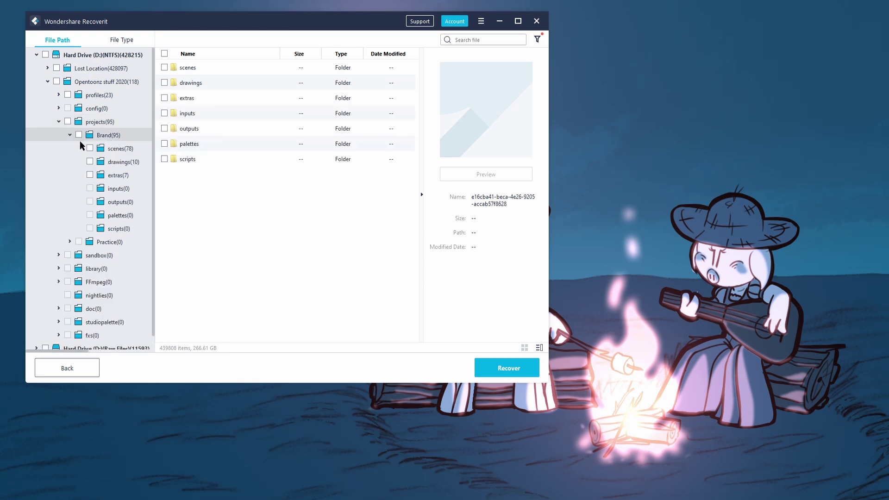
{"action": "left_click", "coordinate": [111, 162]}
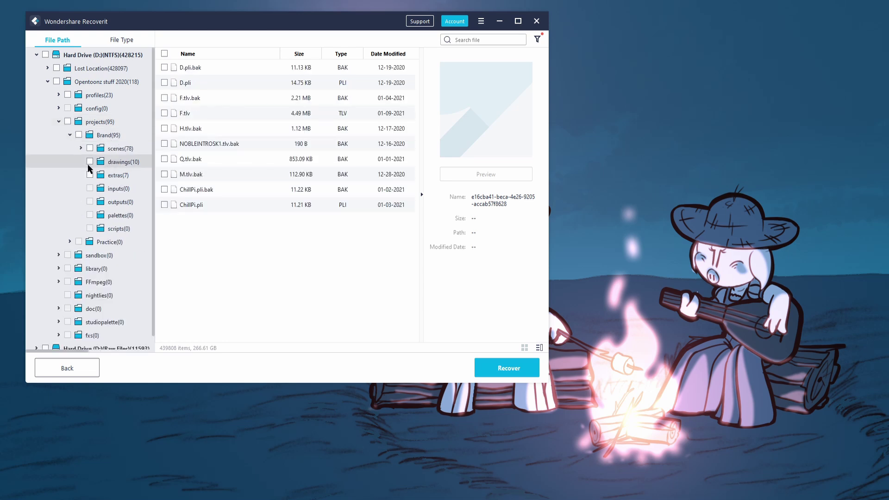
{"action": "left_click", "coordinate": [113, 148]}
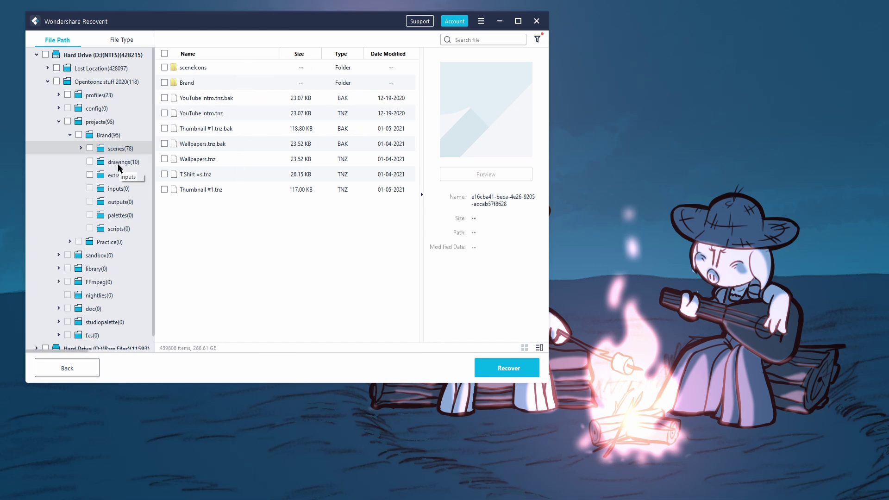
{"action": "left_click", "coordinate": [111, 123]}
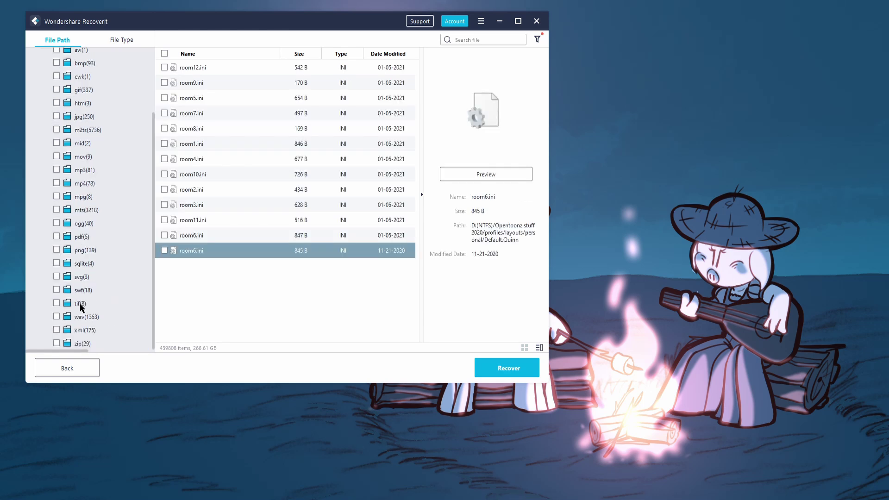
Step: List the eight raw TIF files, check several files' details, and jump back to 00001171.tif
{"action": "left_click", "coordinate": [79, 304]}
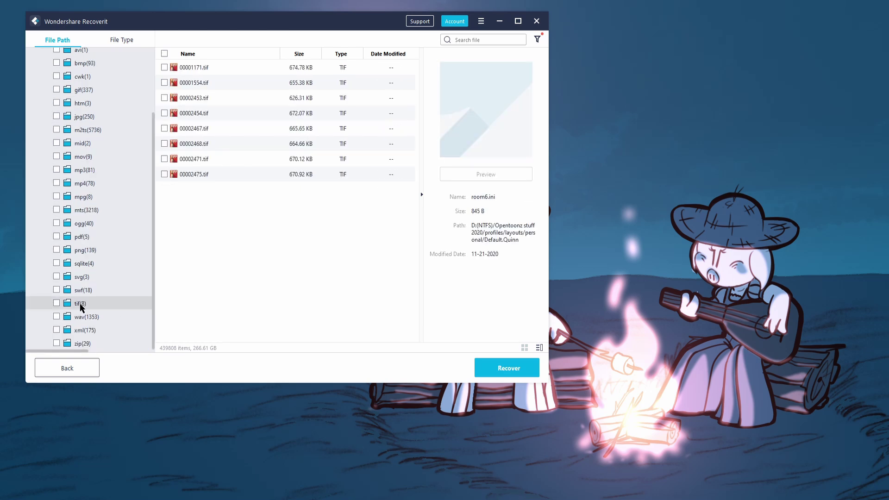
{"action": "left_click", "coordinate": [211, 82]}
{"action": "left_click", "coordinate": [212, 96]}
{"action": "left_click", "coordinate": [211, 114]}
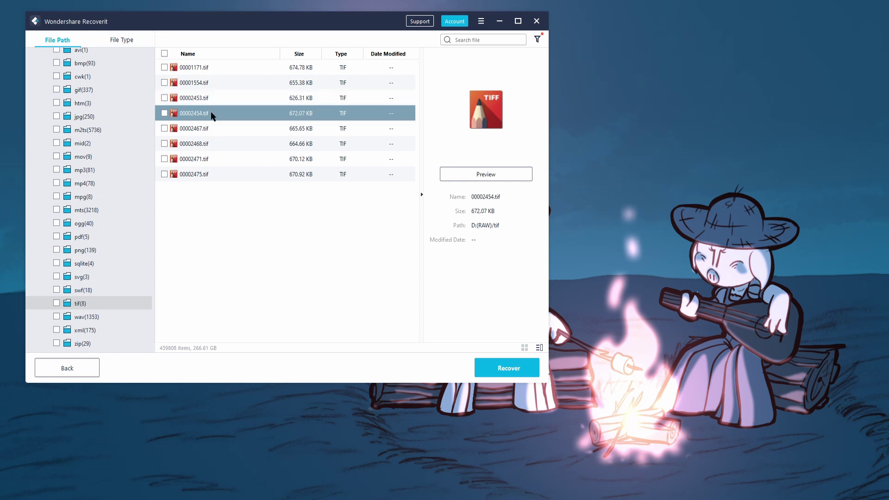
{"action": "left_click", "coordinate": [217, 130]}
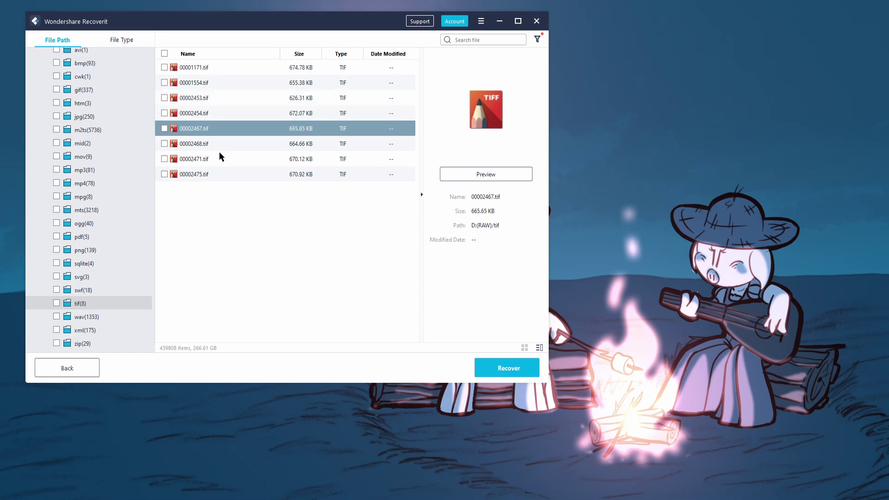
{"action": "left_click", "coordinate": [220, 157]}
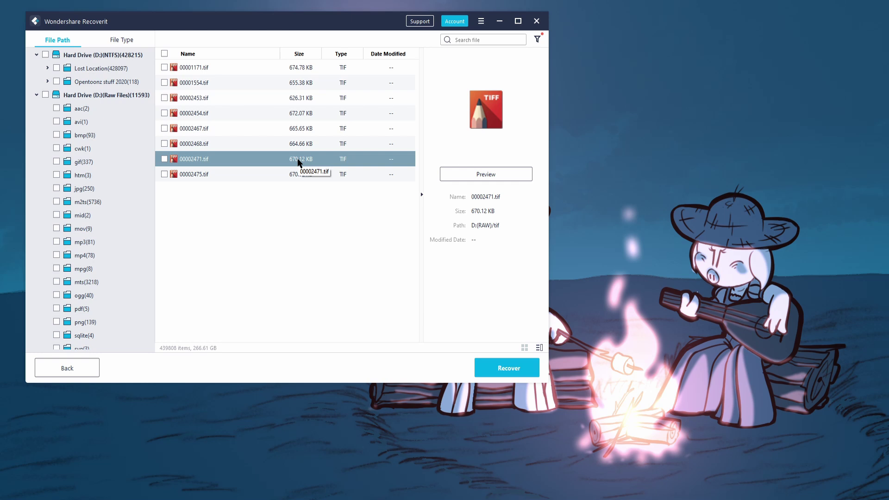
{"action": "key", "text": "Home"}
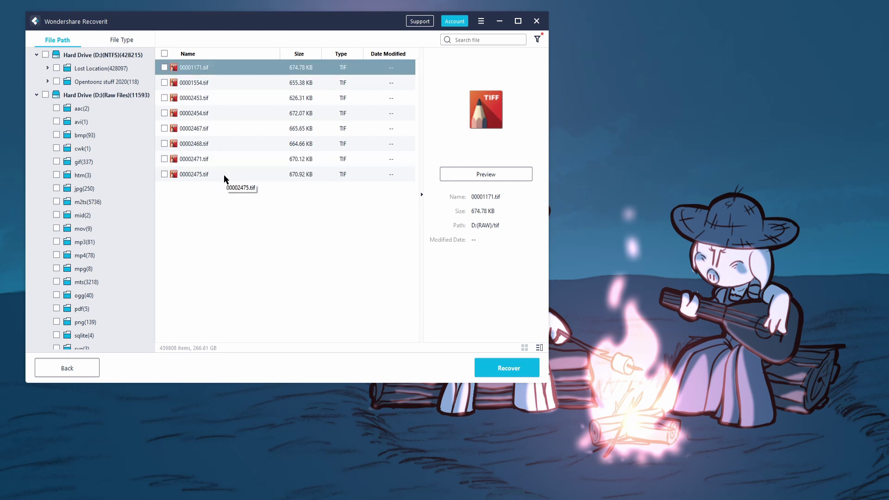
Step: Recover 00001171.tif despite its failed preview, saving it to the user profile folder on C:
{"action": "double_click", "coordinate": [265, 69]}
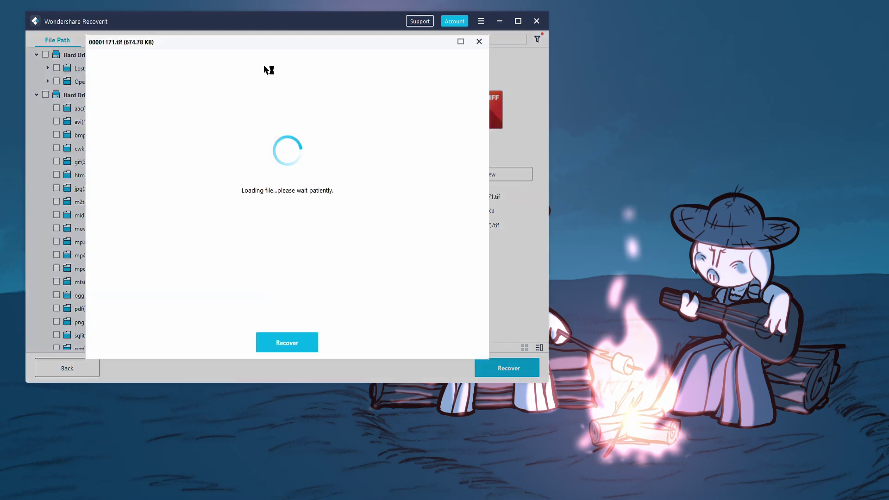
{"action": "left_click", "coordinate": [284, 343]}
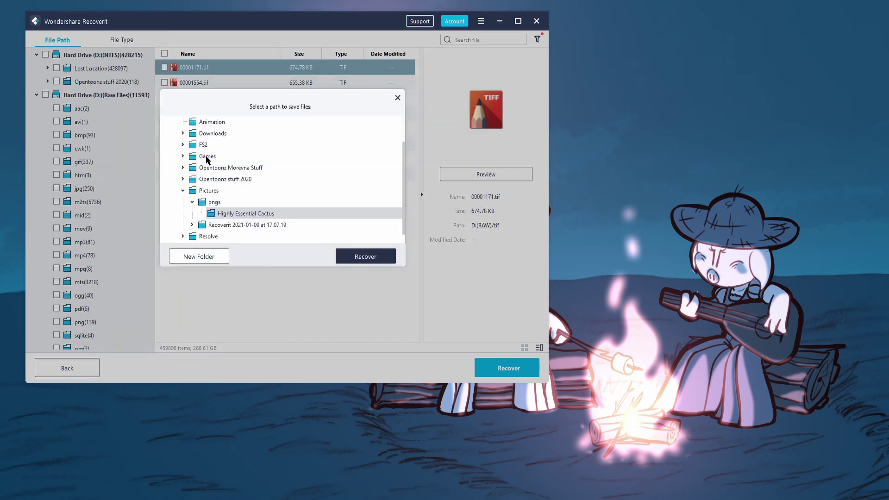
{"action": "scroll", "coordinate": [219, 193], "scroll_direction": "up", "scroll_amount": 3}
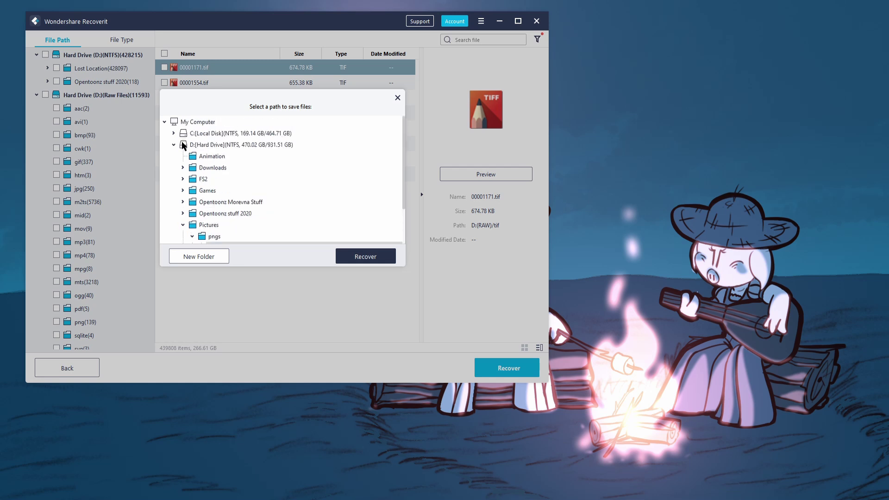
{"action": "left_click", "coordinate": [173, 134]}
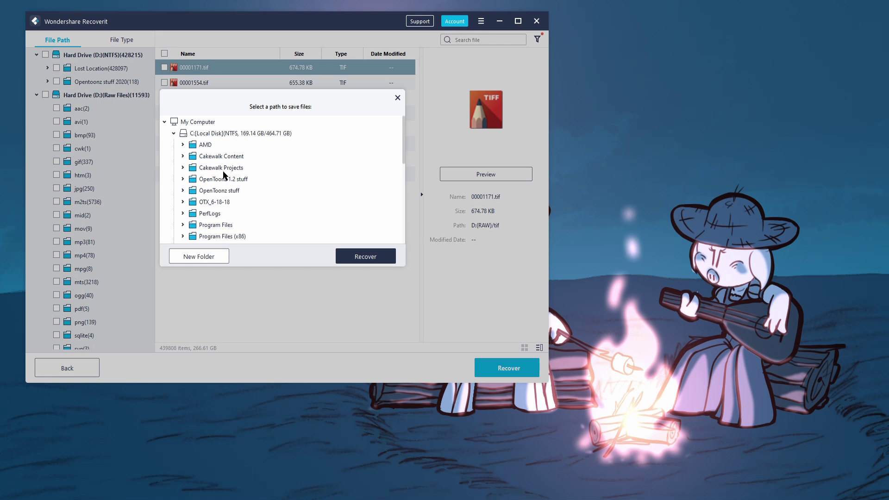
{"action": "scroll", "coordinate": [218, 174], "scroll_direction": "down", "scroll_amount": 3}
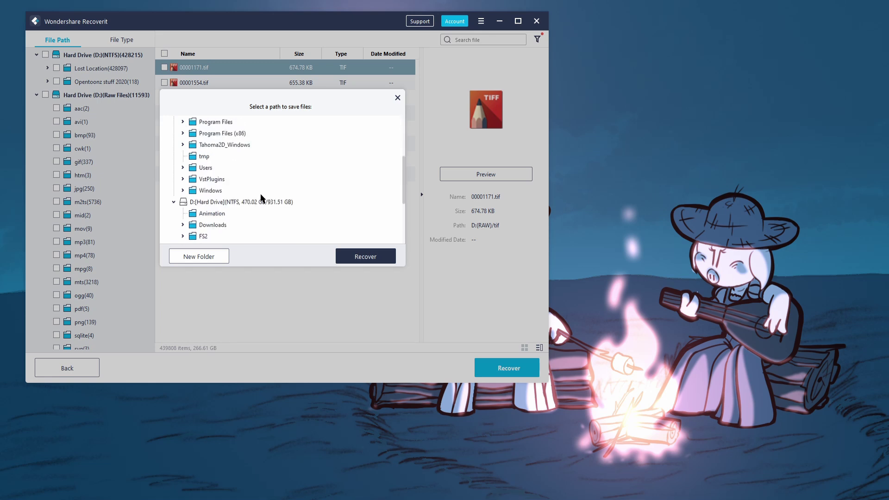
{"action": "scroll", "coordinate": [260, 193], "scroll_direction": "up", "scroll_amount": 3}
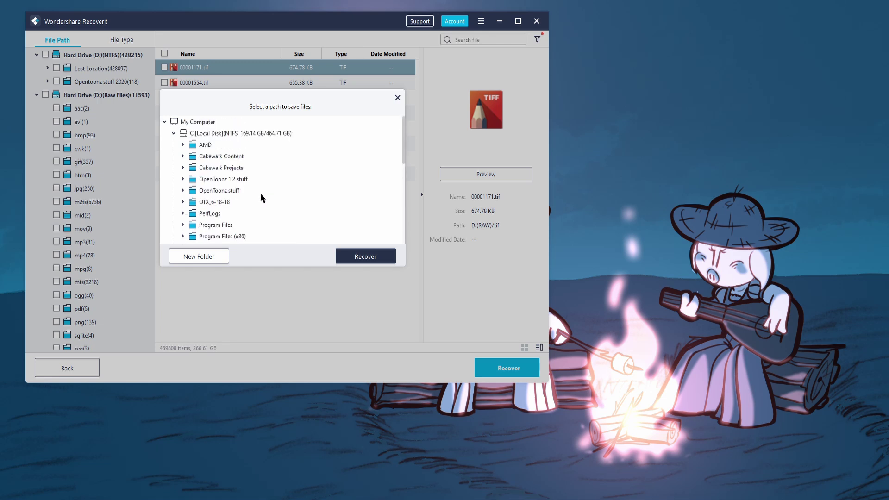
{"action": "scroll", "coordinate": [182, 159], "scroll_direction": "down", "scroll_amount": 5}
{"action": "left_click", "coordinate": [192, 157]}
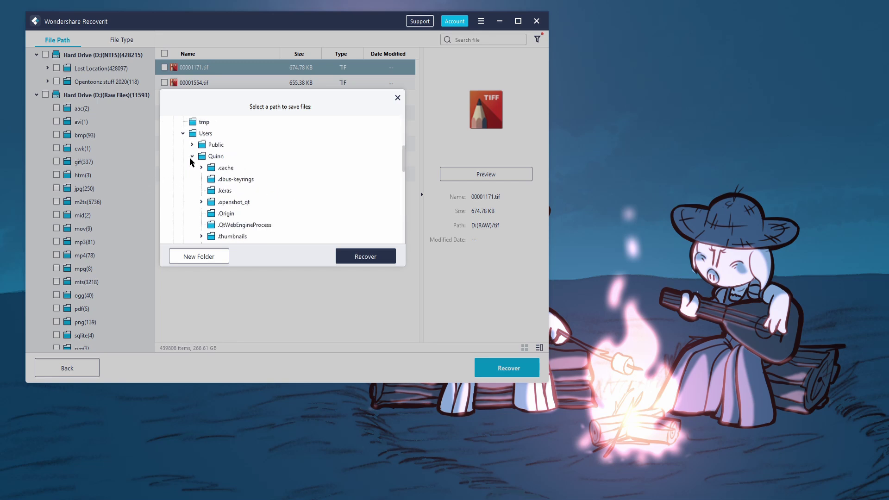
{"action": "key", "text": "Return"}
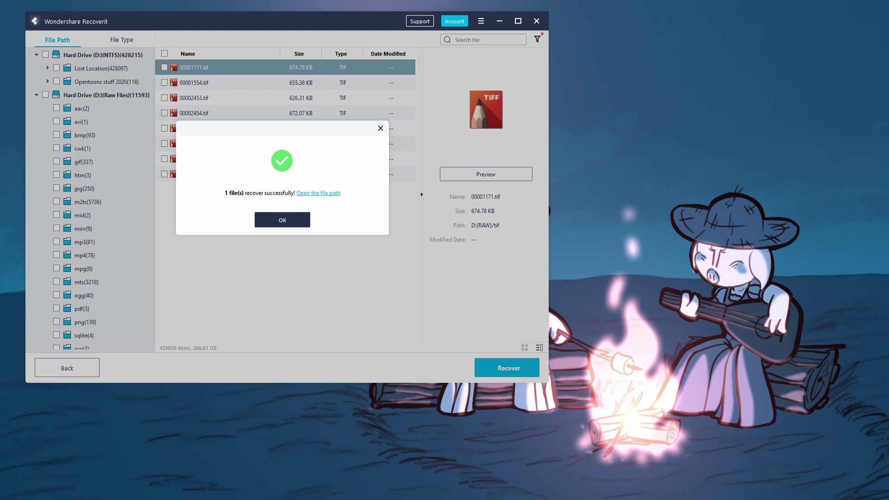
{"action": "left_click_drag", "start_coordinate": [884, 18], "coordinate": [474, 8]}
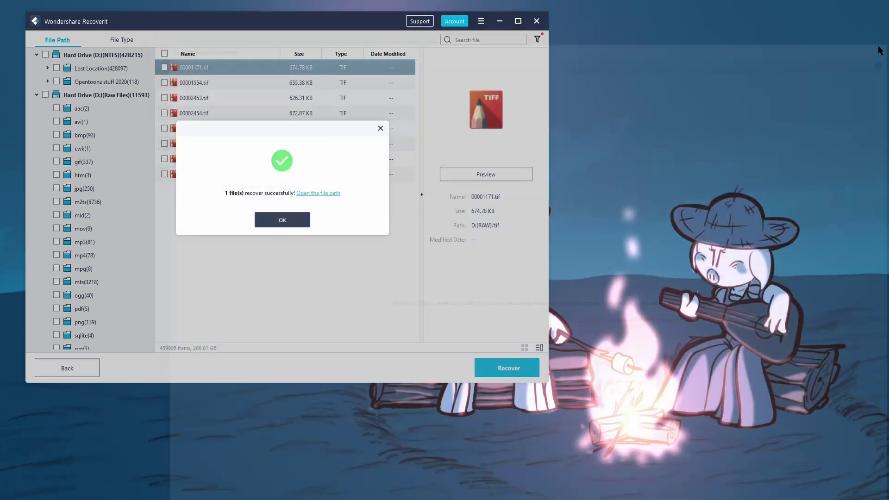
{"action": "left_click", "coordinate": [885, 41]}
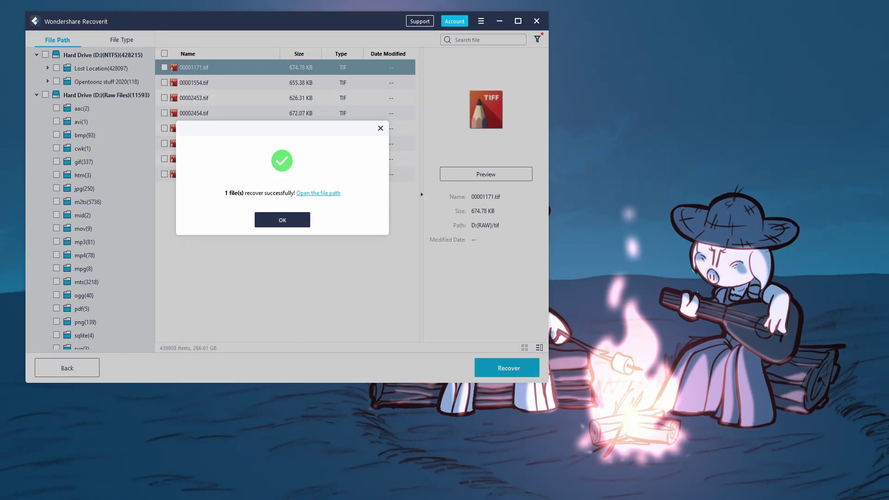